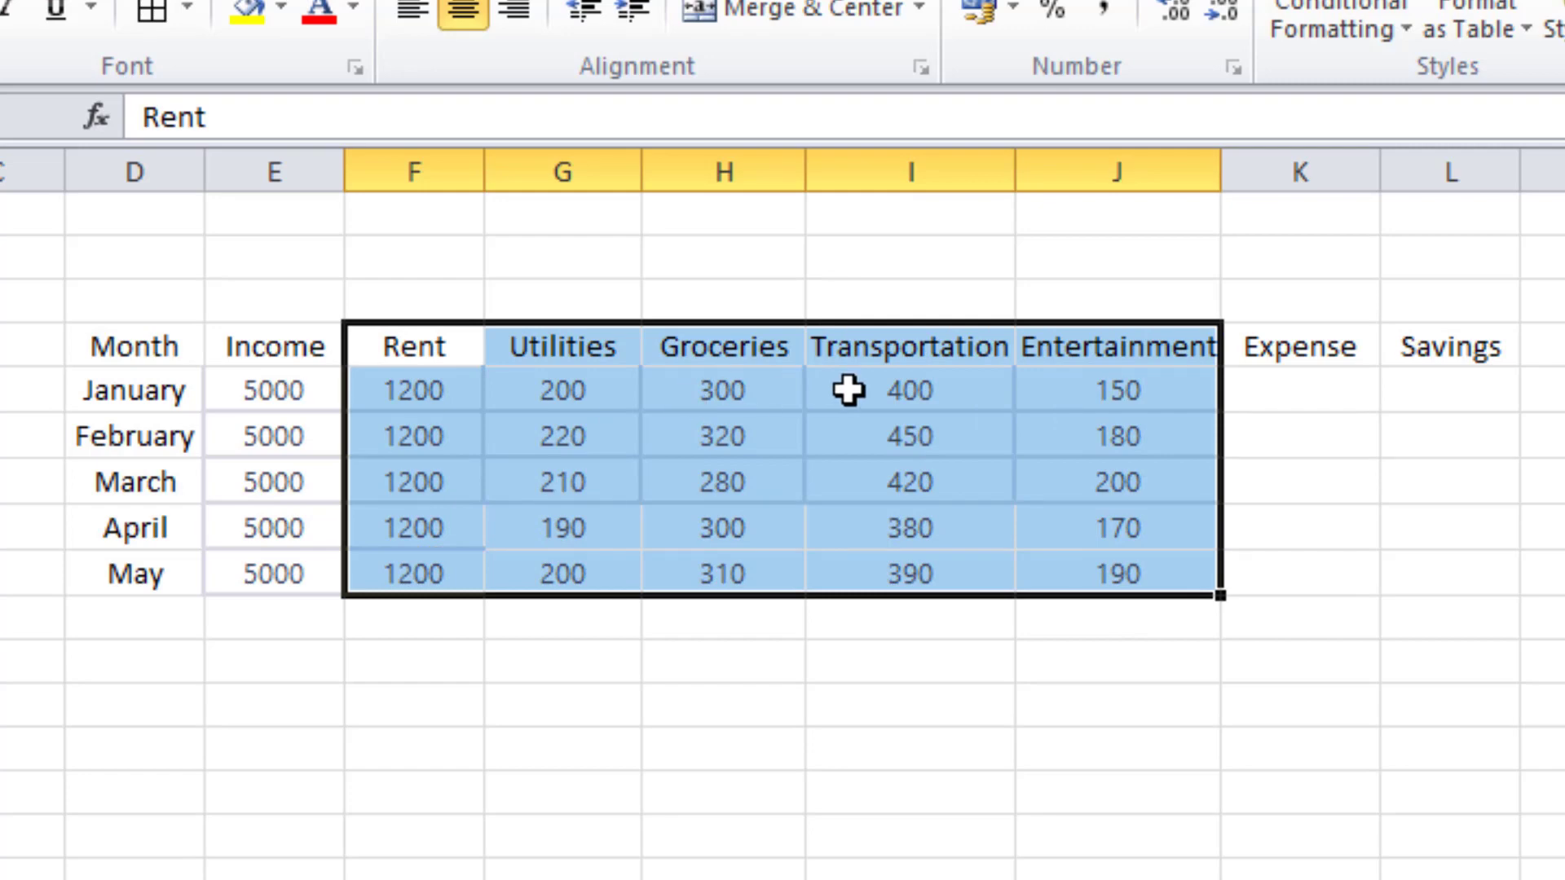
Step: Total each month's Rent through Entertainment amounts in the Expense column with SUM, for January to May
{"action": "left_click", "coordinate": [1302, 392]}
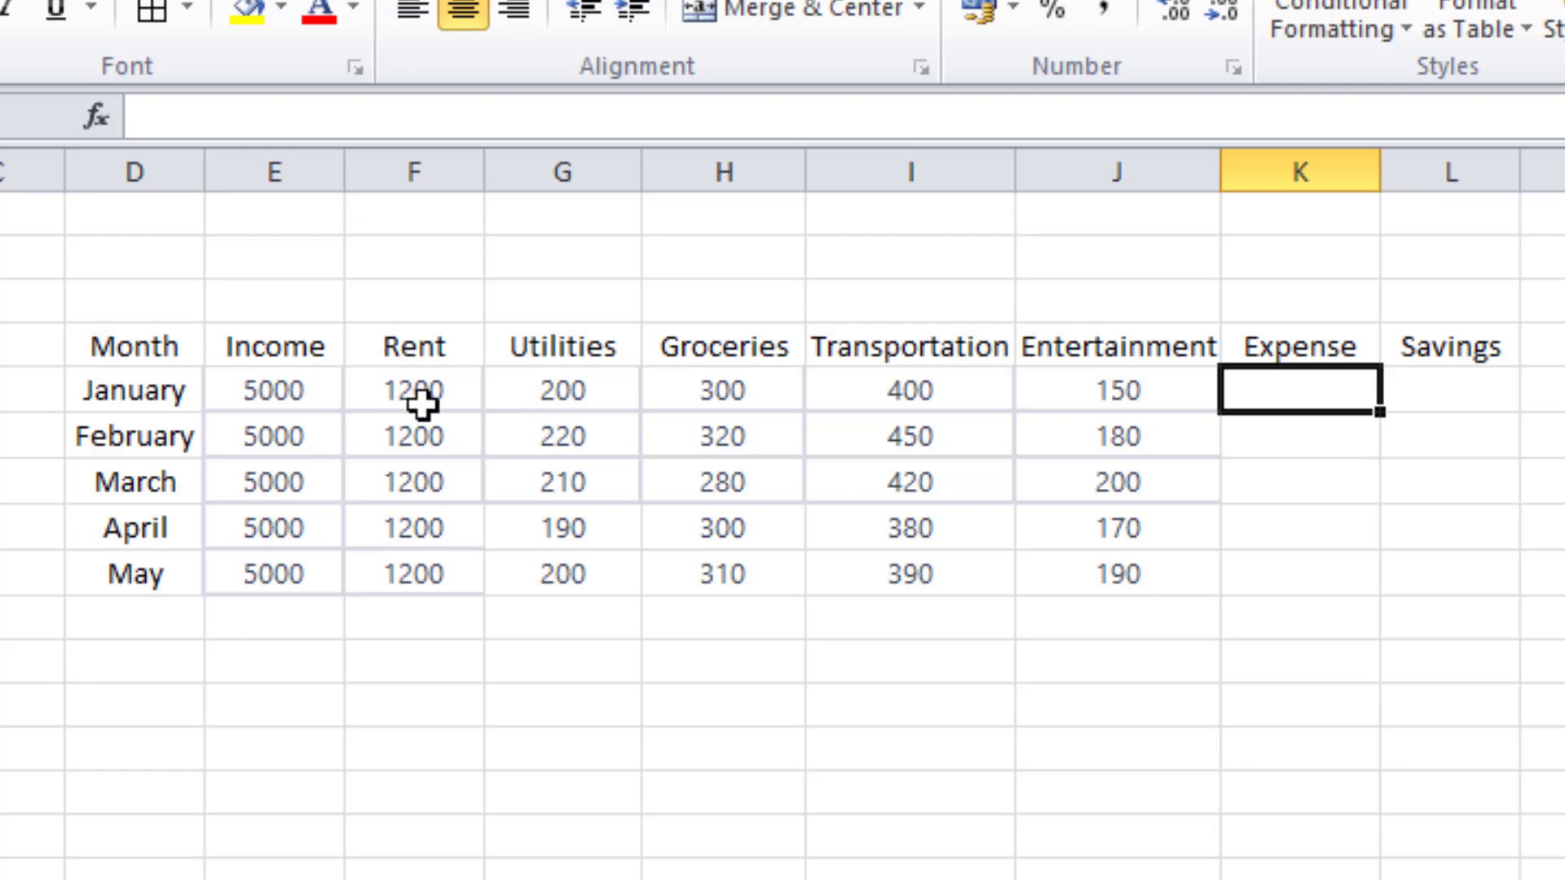
{"action": "left_click_drag", "start_coordinate": [415, 404], "coordinate": [557, 484]}
{"action": "double_click", "coordinate": [447, 392]}
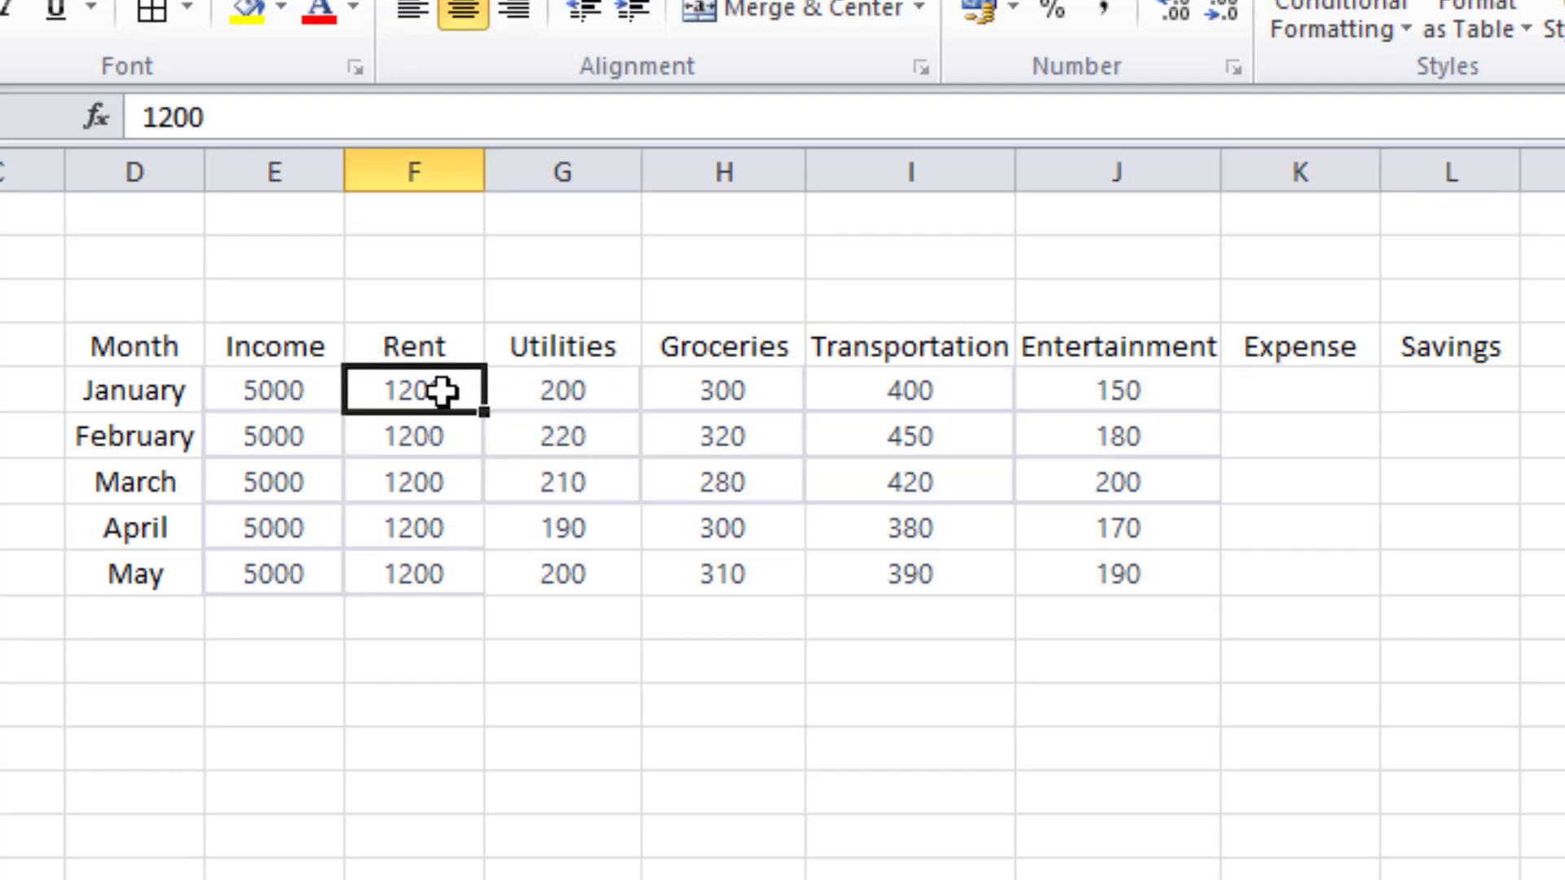
{"action": "left_click", "coordinate": [535, 419]}
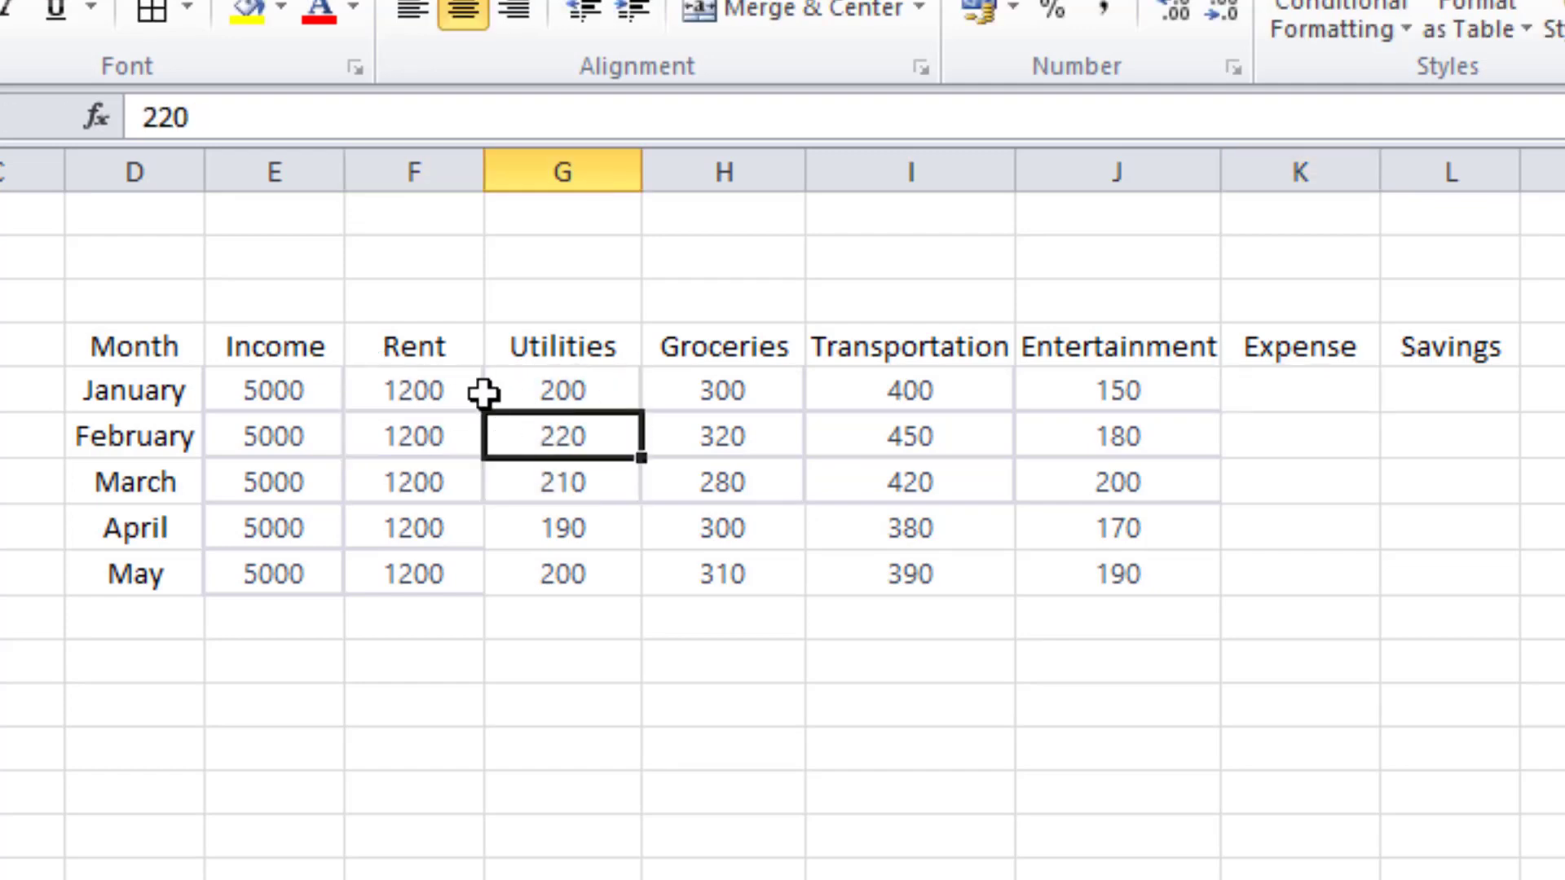
{"action": "left_click", "coordinate": [451, 401]}
{"action": "left_click_drag", "start_coordinate": [450, 401], "coordinate": [1079, 408]}
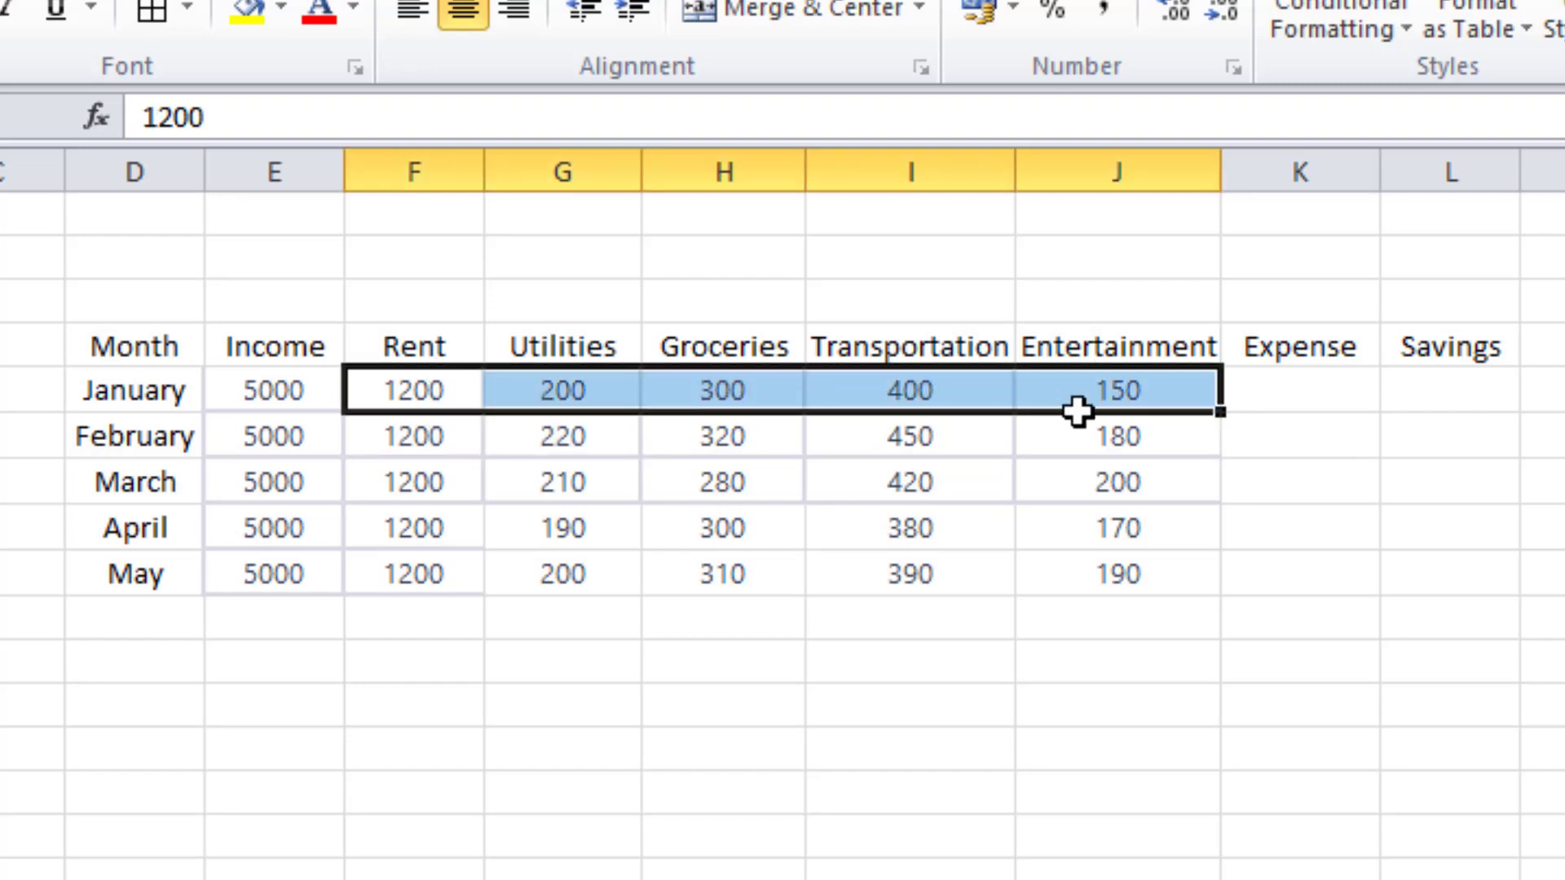
{"action": "left_click", "coordinate": [1327, 401]}
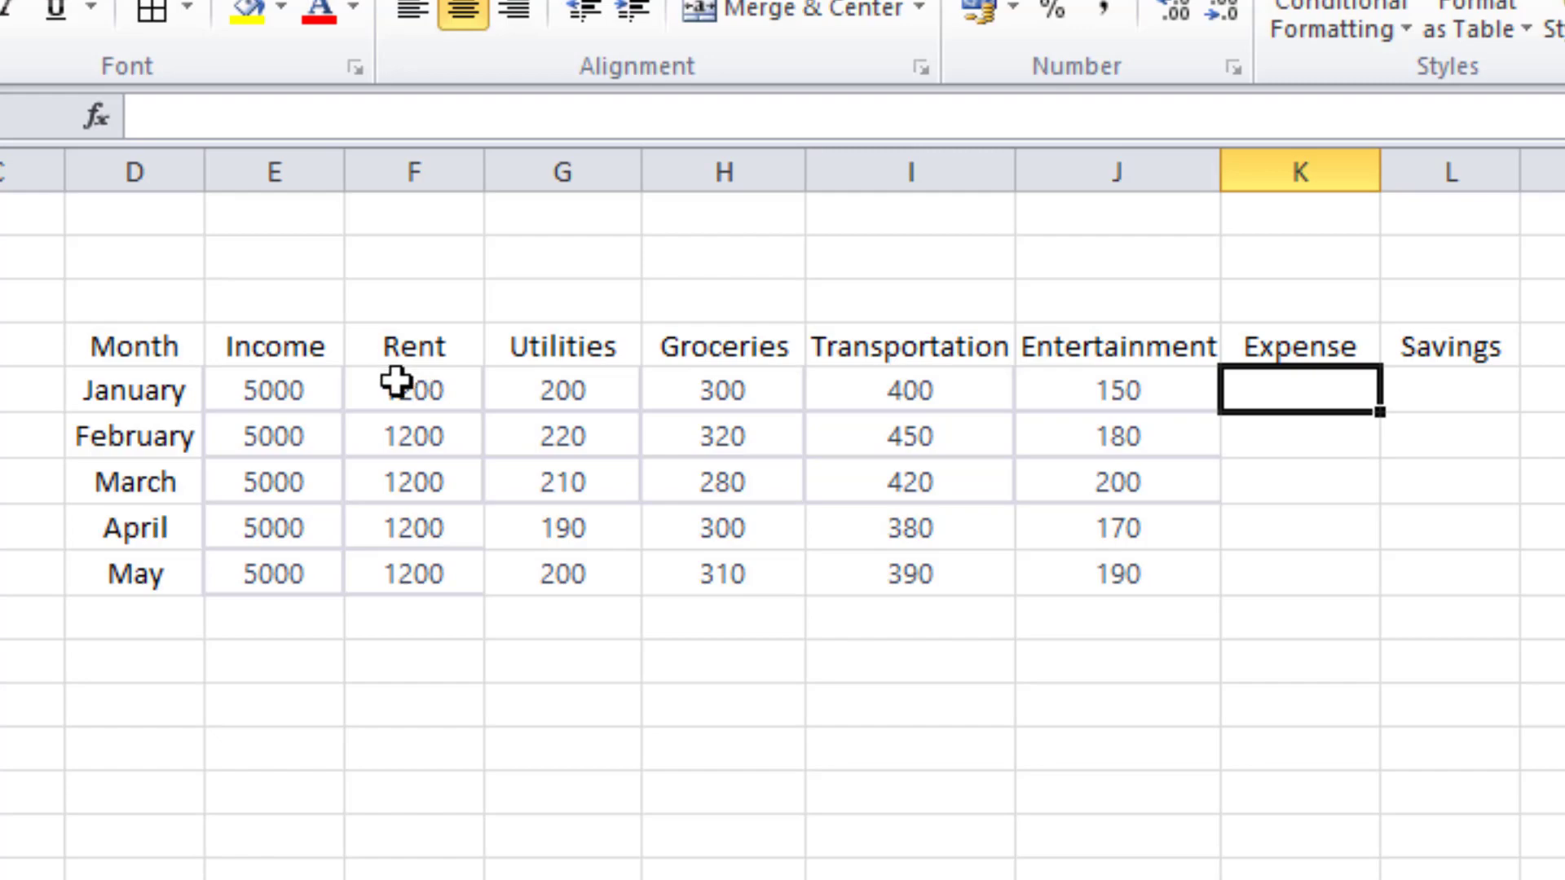
{"action": "left_click_drag", "start_coordinate": [405, 391], "coordinate": [1263, 570]}
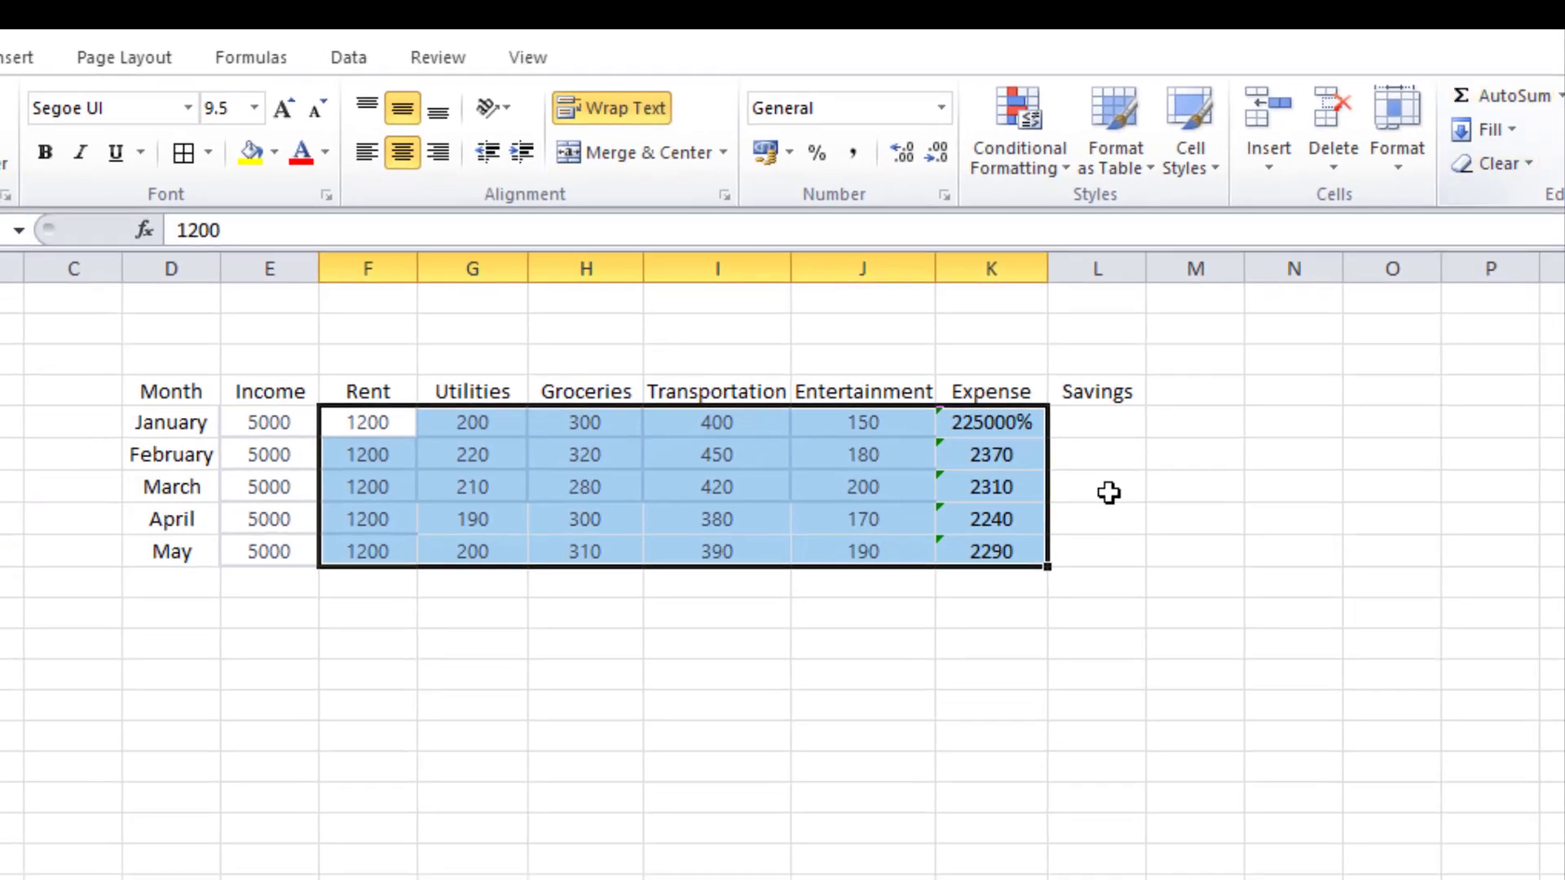
Step: Change the number format of January's Expense cell to General
{"action": "left_click", "coordinate": [1119, 512]}
{"action": "left_click", "coordinate": [1021, 423]}
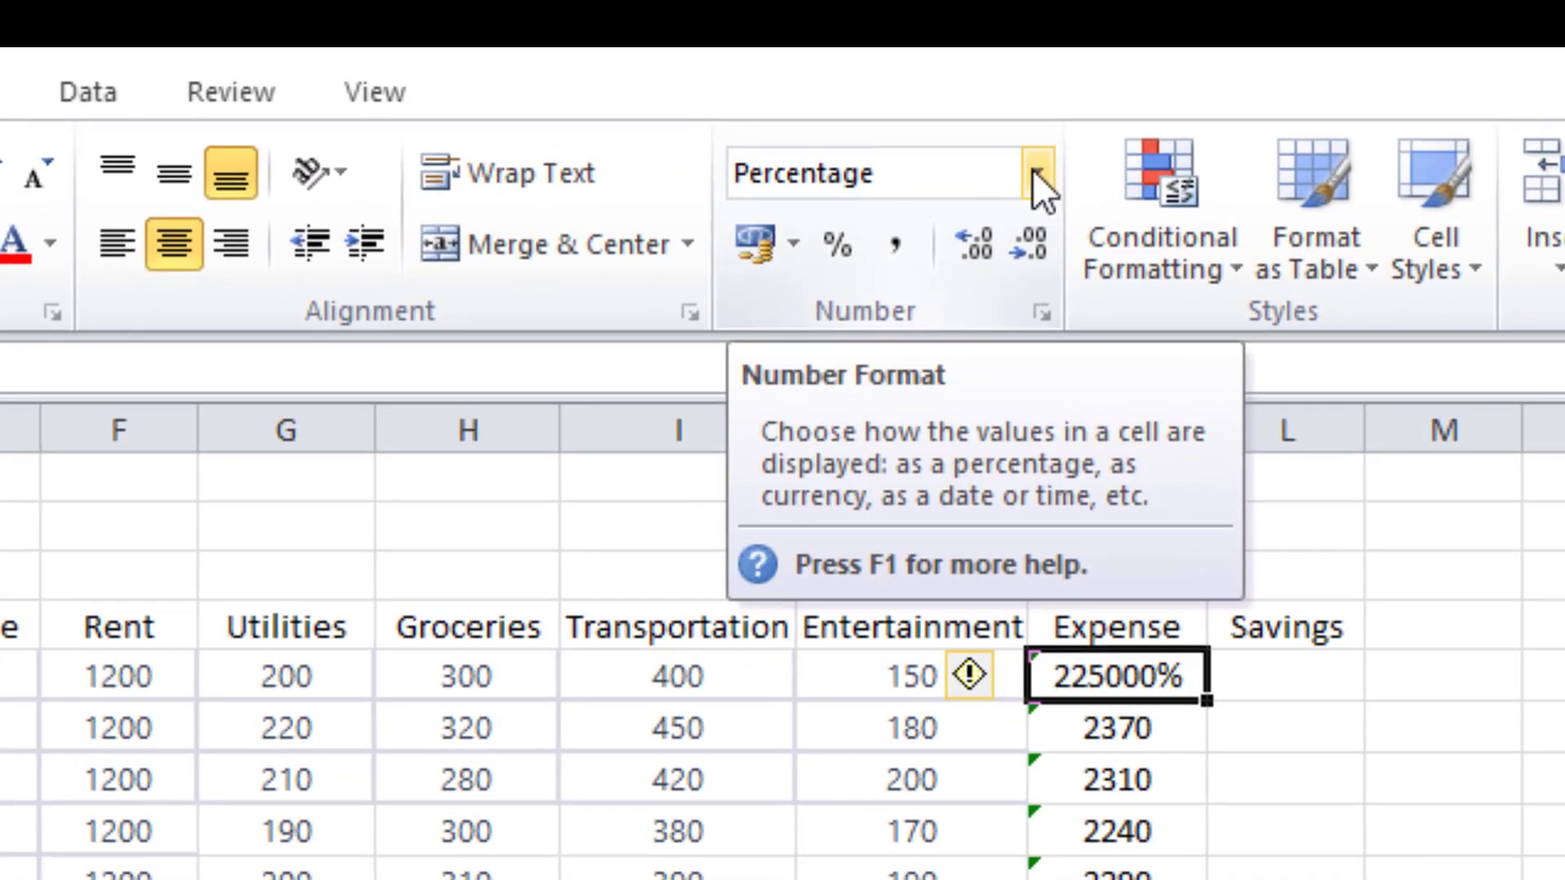
{"action": "left_click", "coordinate": [1031, 169]}
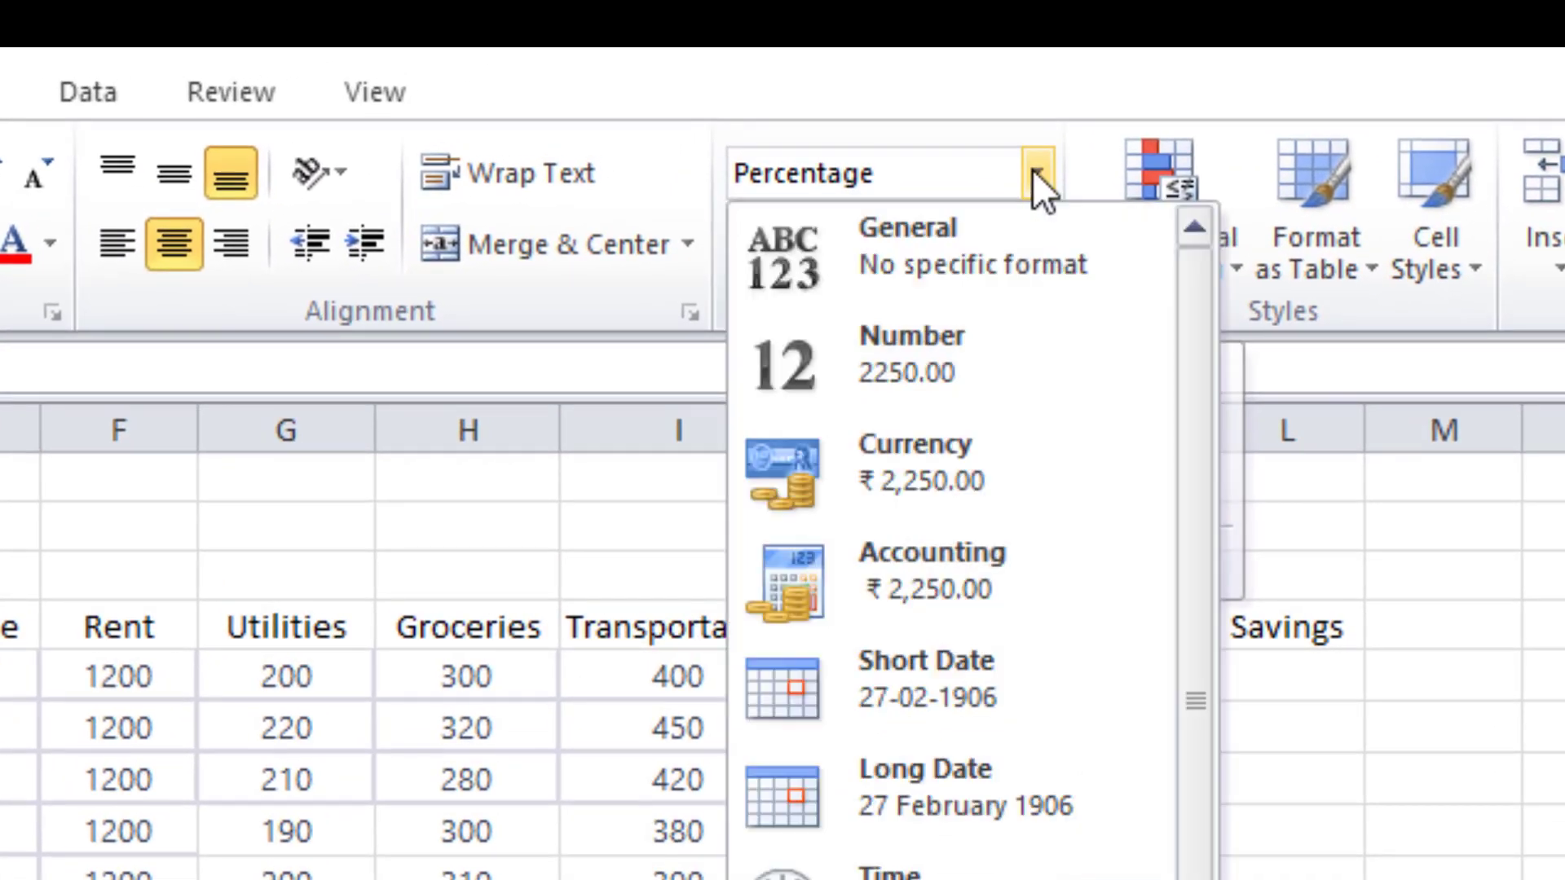
{"action": "left_click", "coordinate": [882, 262]}
{"action": "left_click", "coordinate": [1248, 762]}
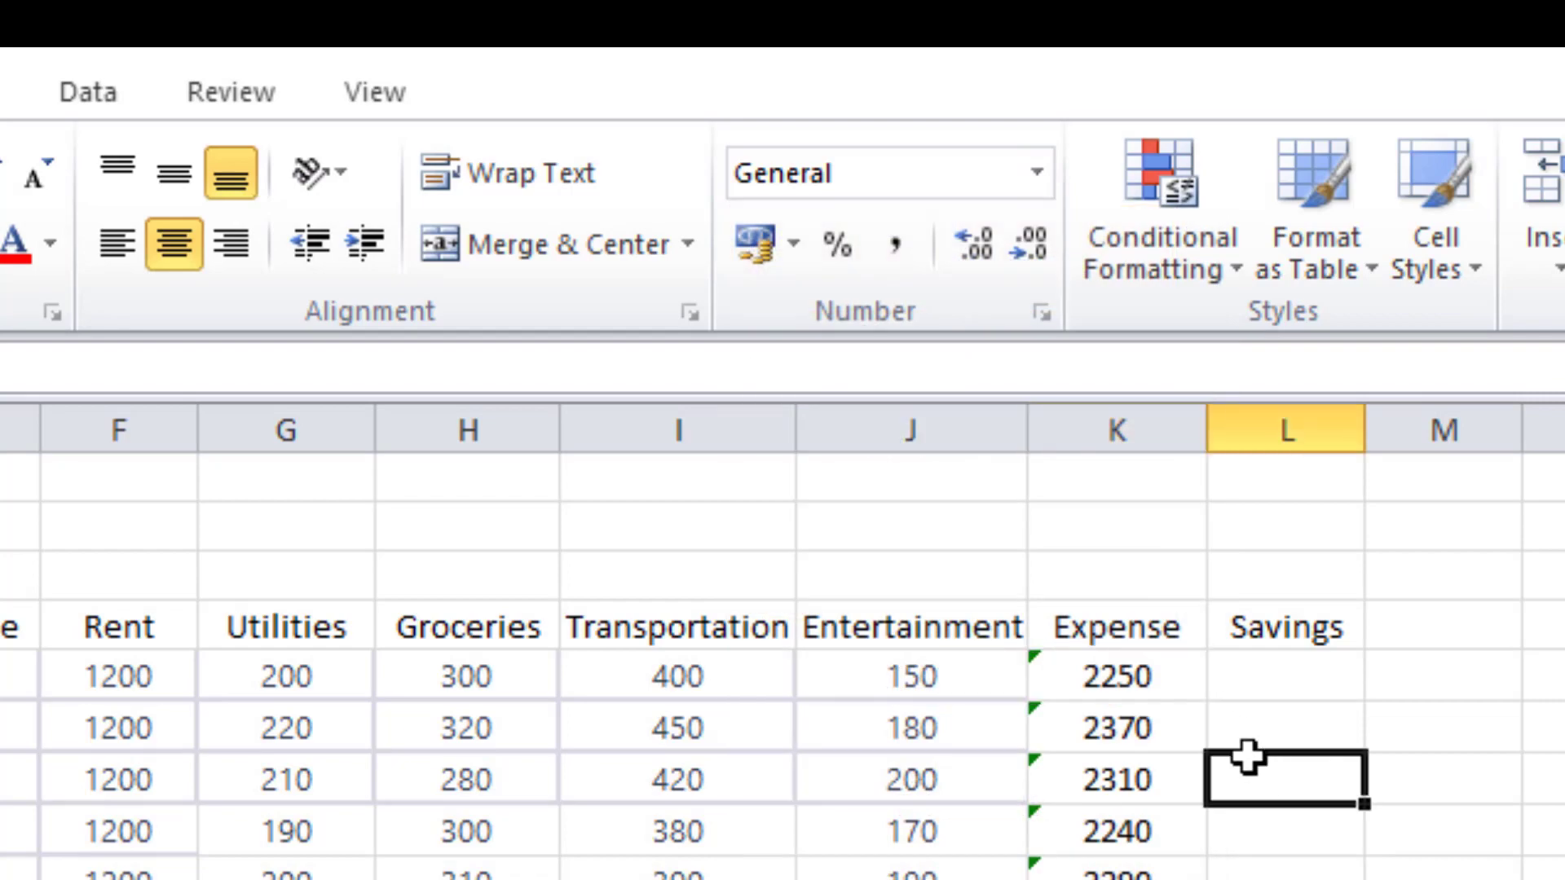
{"action": "left_click", "coordinate": [1113, 676]}
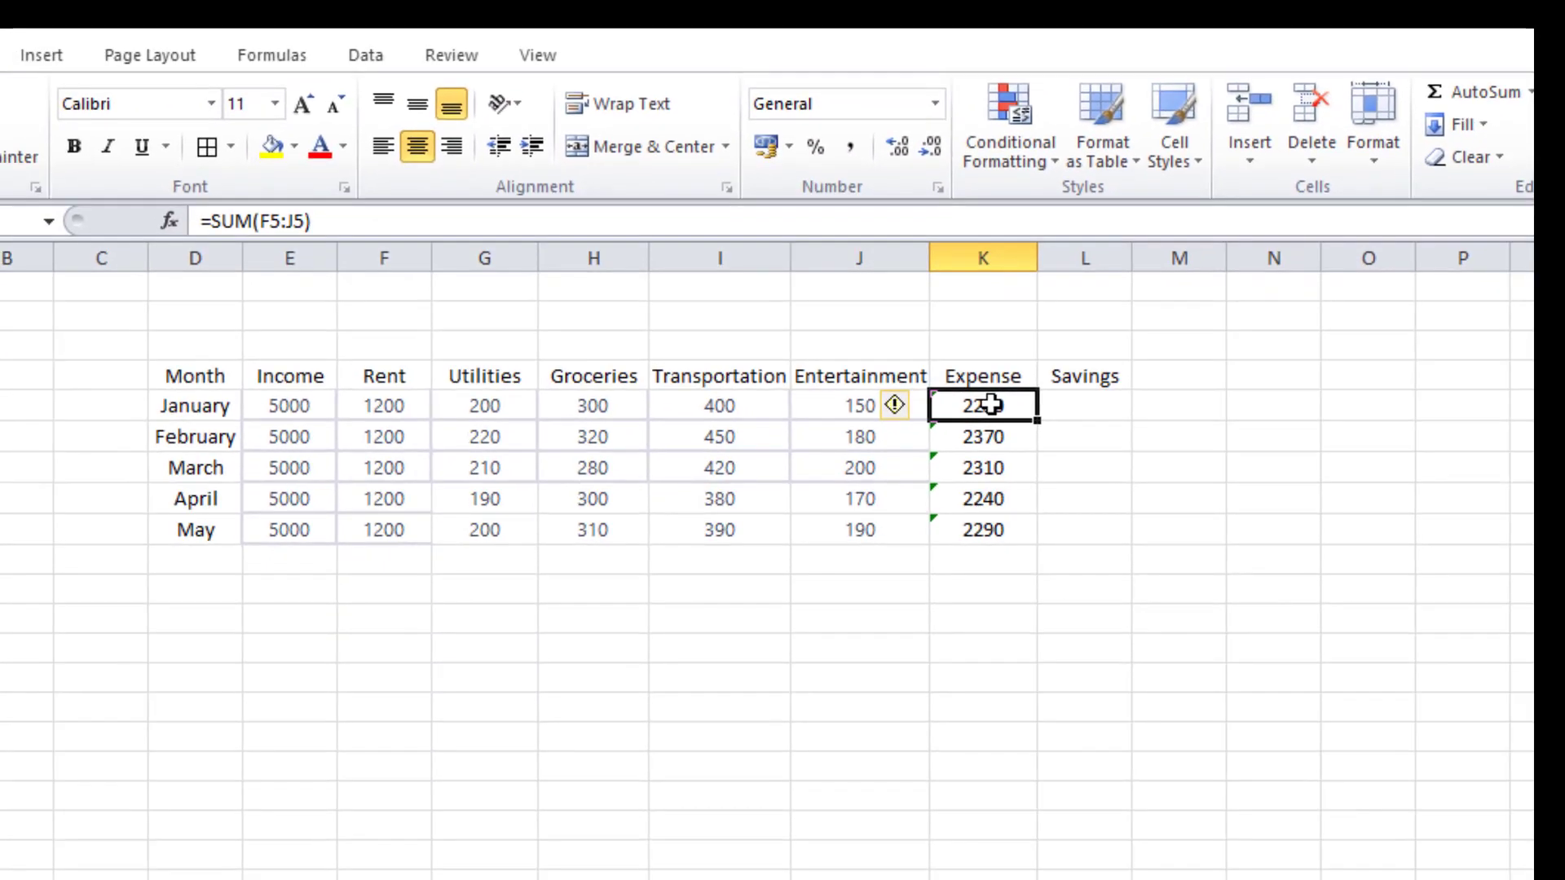
{"action": "left_click", "coordinate": [1023, 463]}
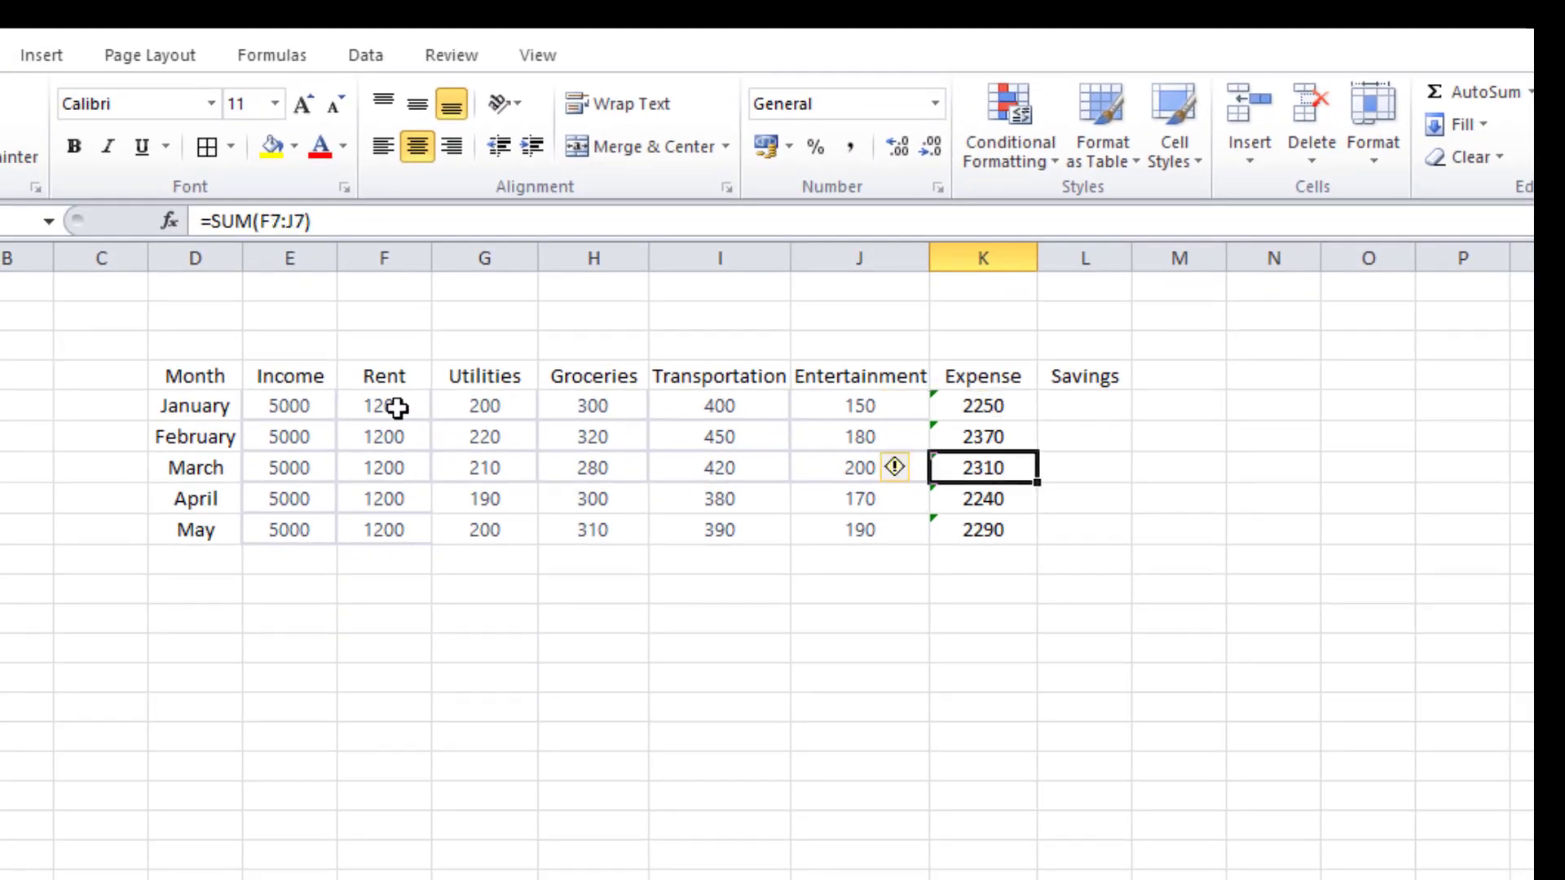
{"action": "left_click_drag", "start_coordinate": [397, 408], "coordinate": [855, 395]}
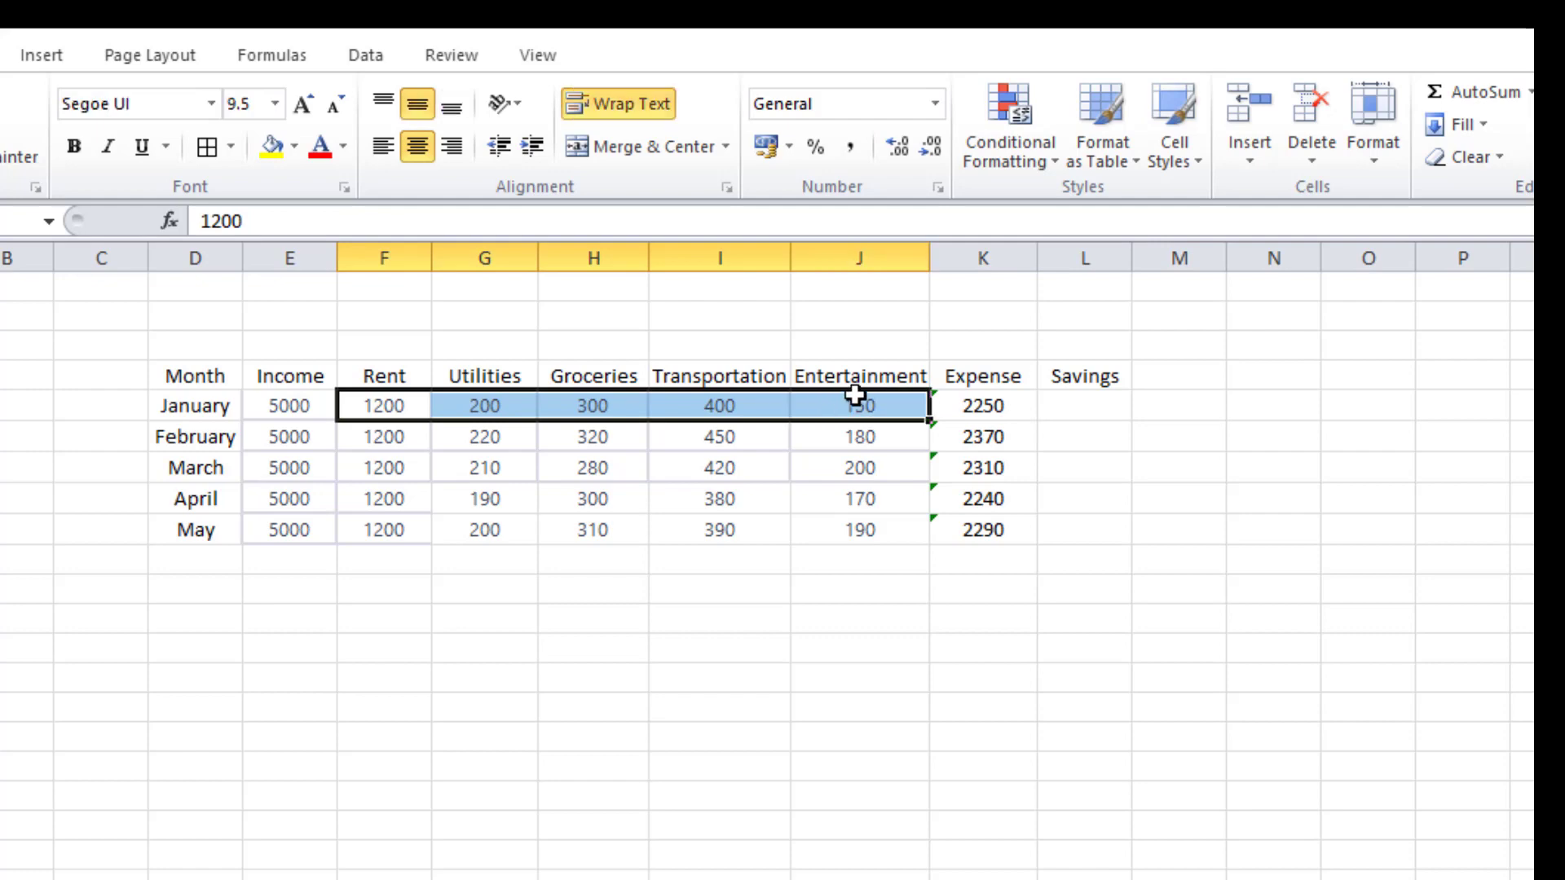
{"action": "left_click", "coordinate": [993, 409]}
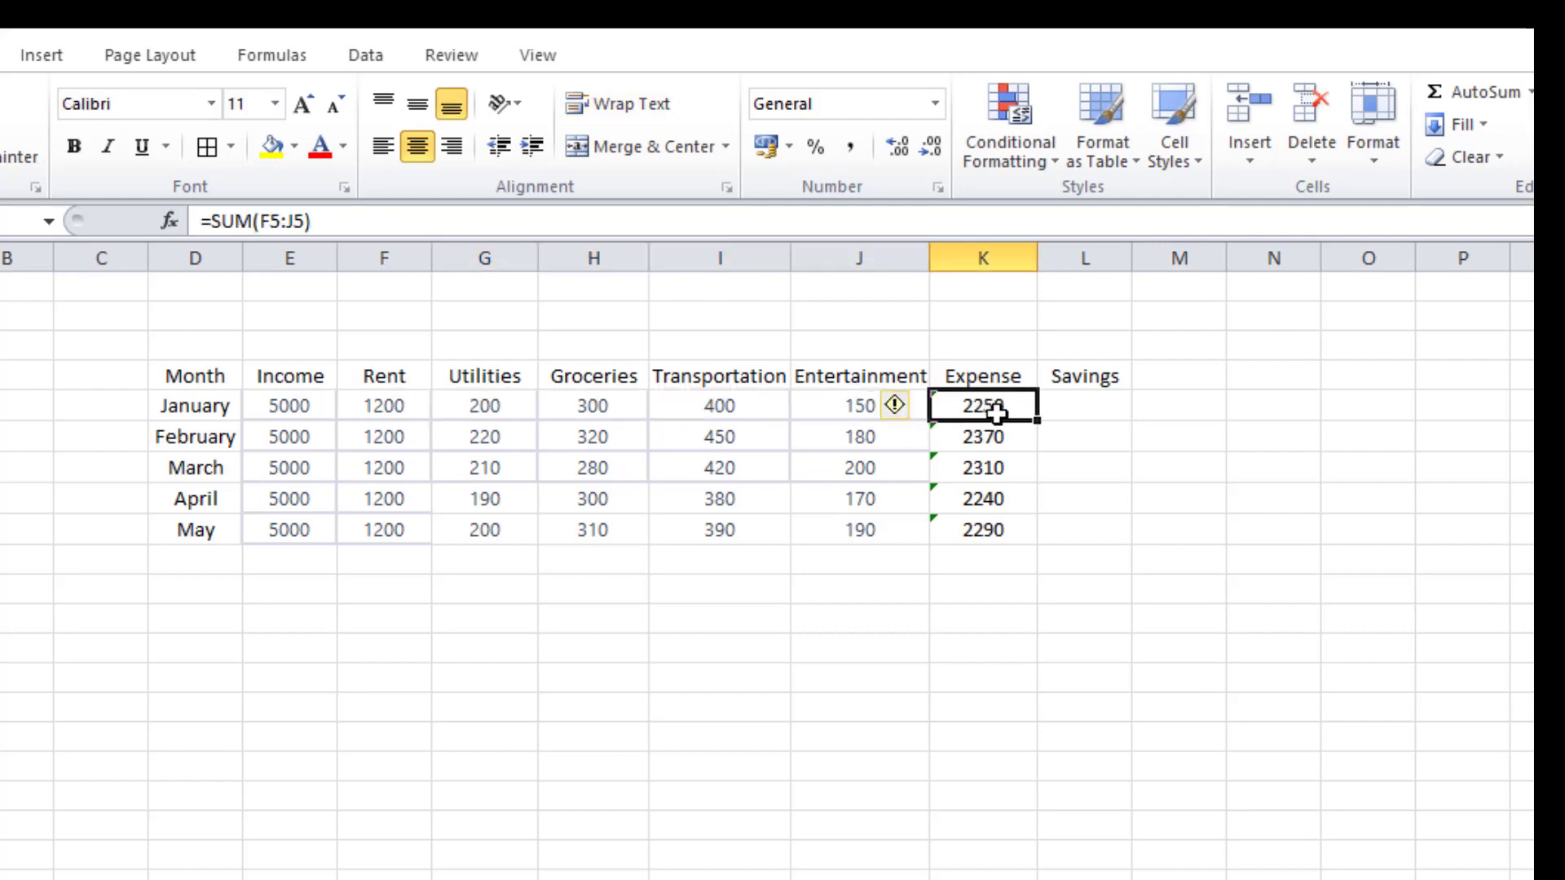
Step: Calculate January's Savings in L5 as income minus expense with the formula =E5-K5
{"action": "left_click", "coordinate": [1081, 413]}
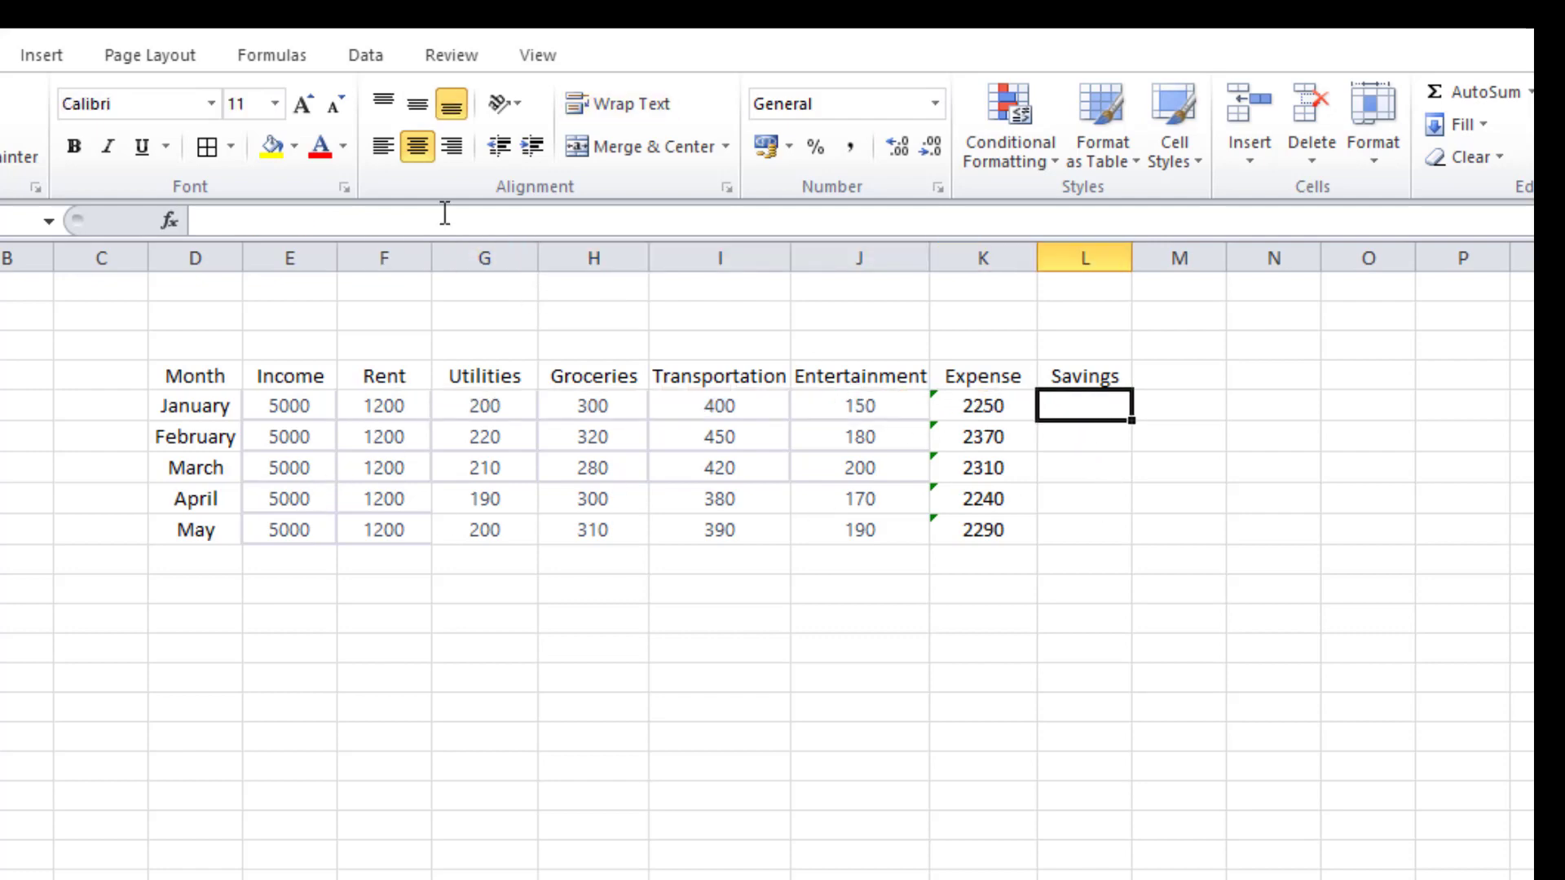
{"action": "left_click", "coordinate": [238, 220]}
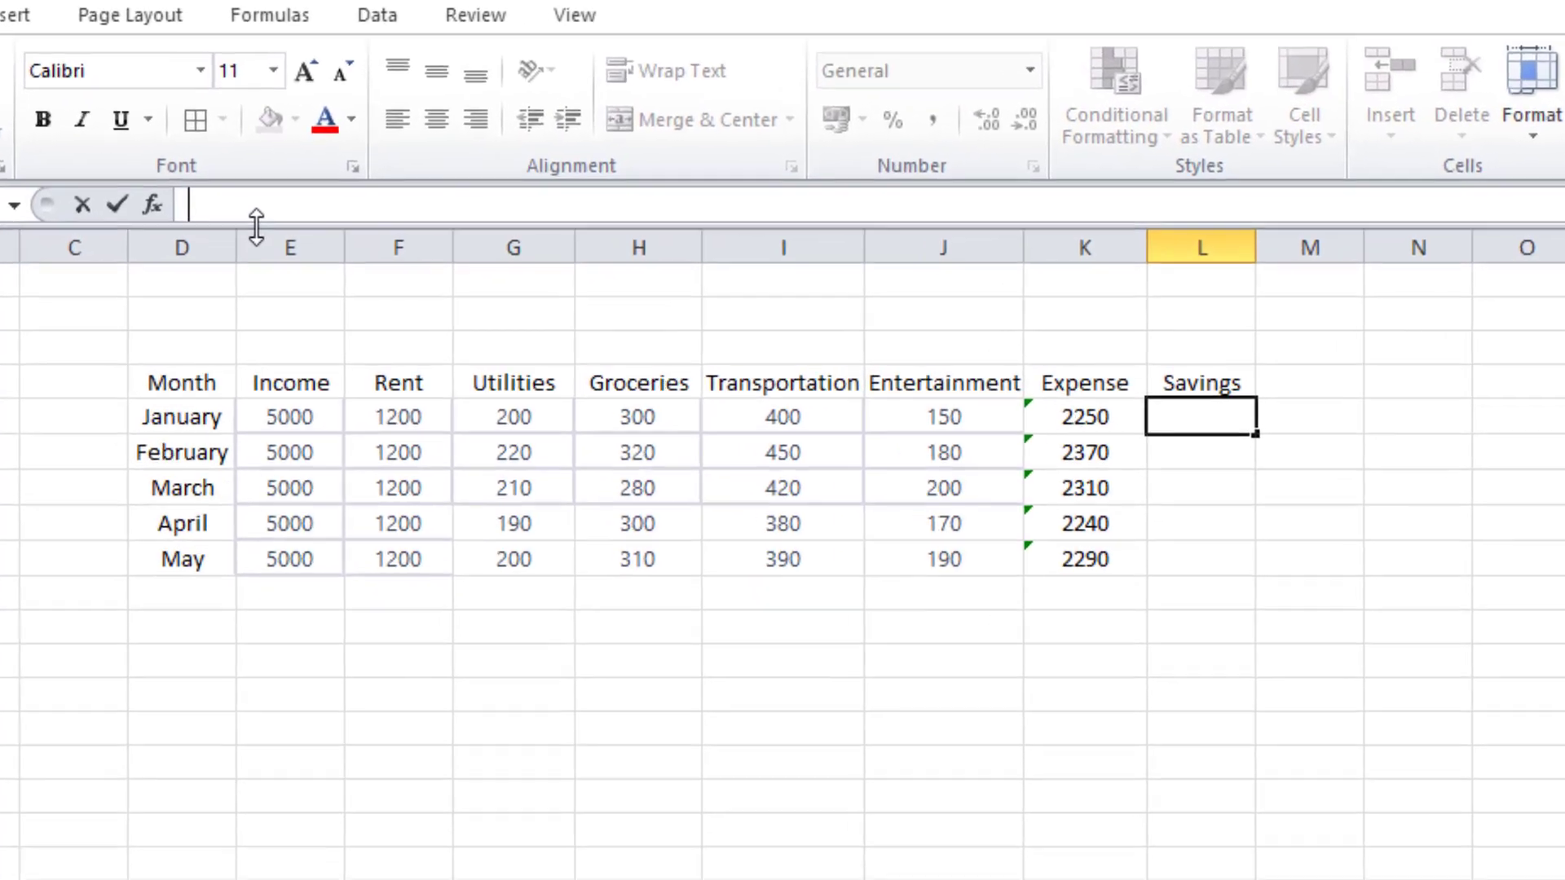
{"action": "type", "text": "="}
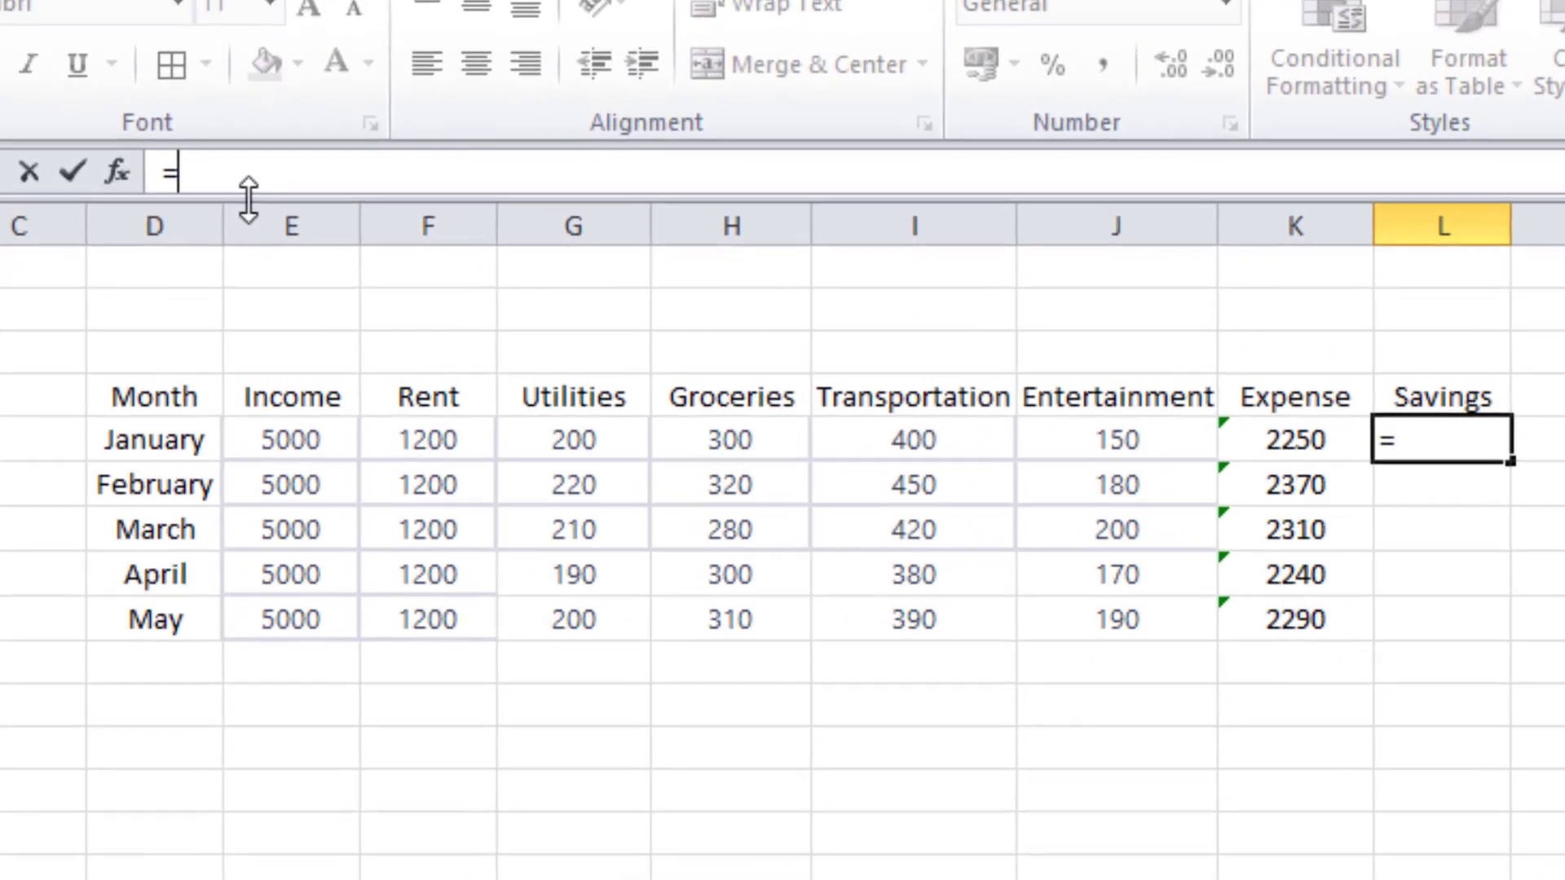
{"action": "left_click", "coordinate": [299, 444]}
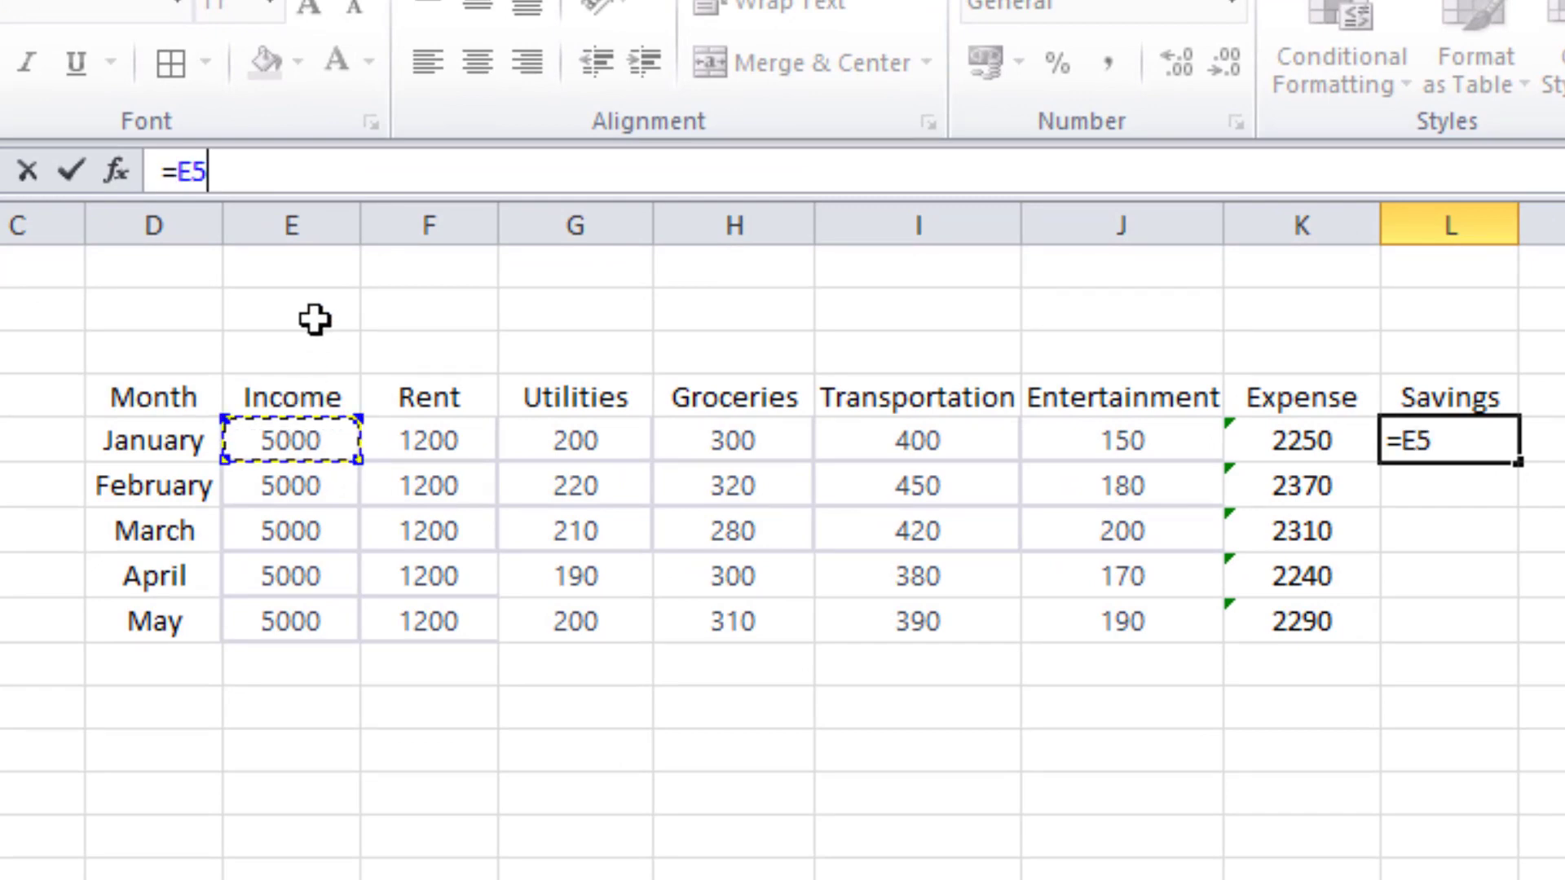
{"action": "type", "text": "-"}
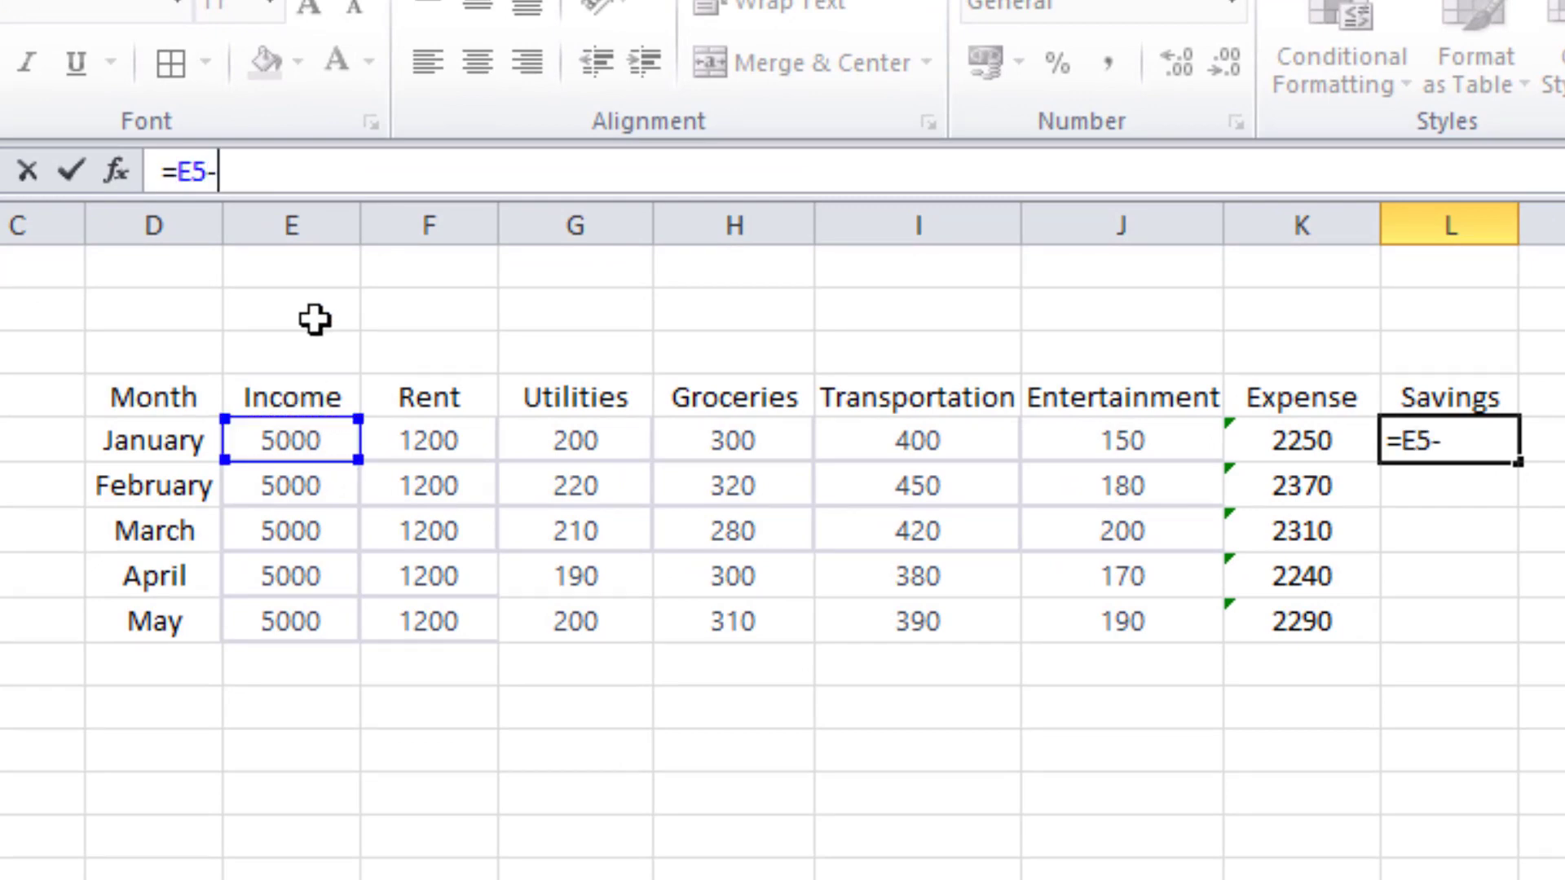
{"action": "left_click", "coordinate": [1309, 440]}
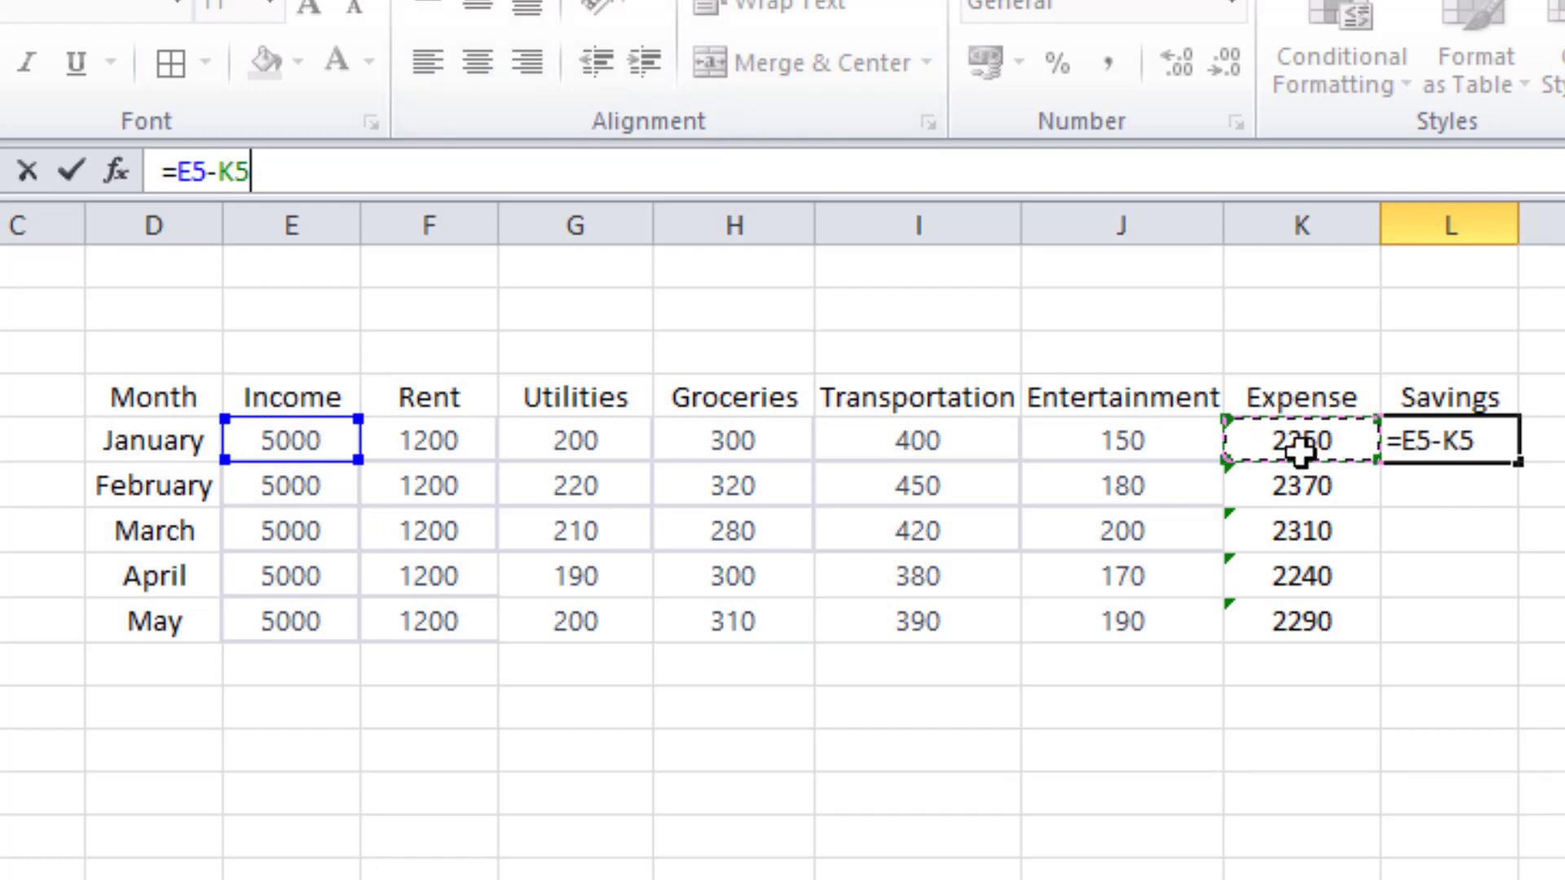
{"action": "key", "text": "Return"}
Step: Fill January's Savings formula down the column through May
{"action": "left_click", "coordinate": [1442, 443]}
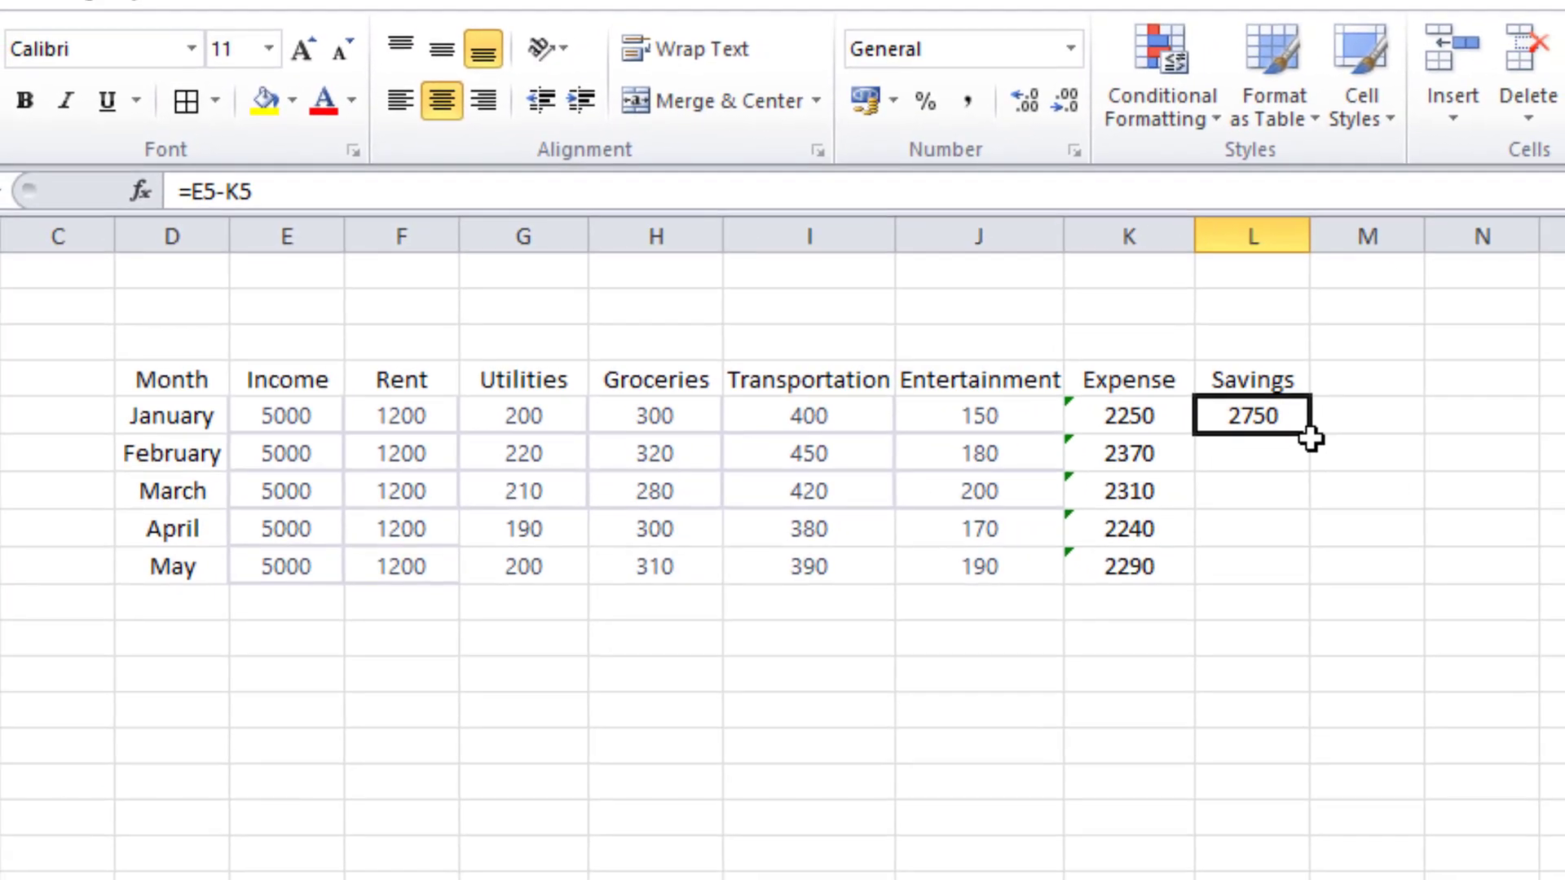
{"action": "left_click_drag", "start_coordinate": [1414, 452], "coordinate": [1415, 597]}
{"action": "left_click_drag", "start_coordinate": [1309, 569], "coordinate": [1309, 570]}
{"action": "left_click", "coordinate": [1394, 541]}
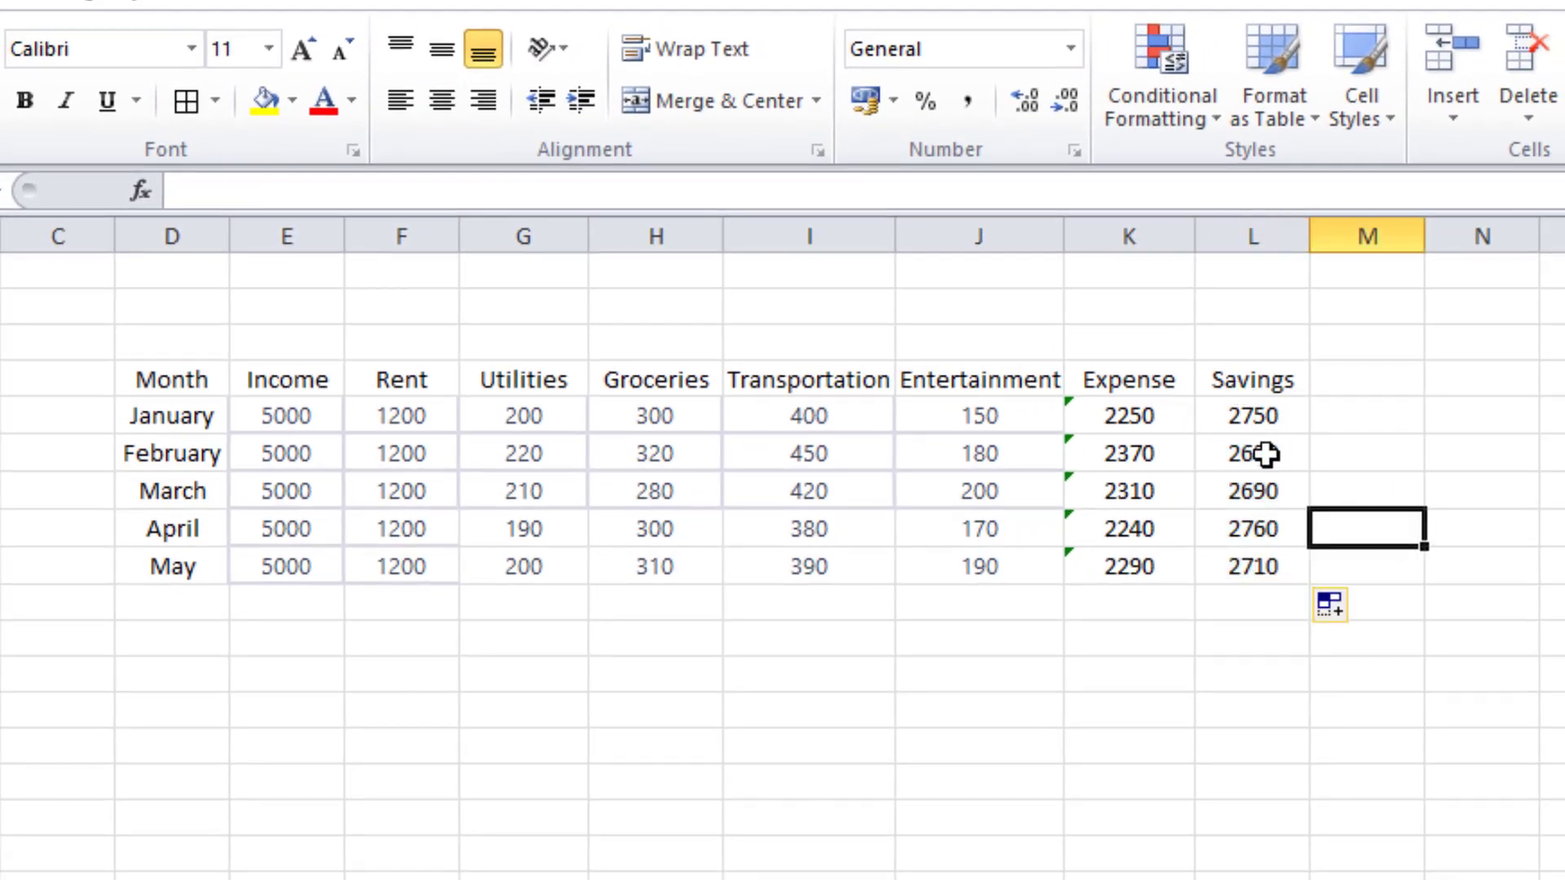
Step: Format the range D4:L9 as a table with headers, using the style with black header fill
{"action": "left_click_drag", "start_coordinate": [199, 388], "coordinate": [1247, 599]}
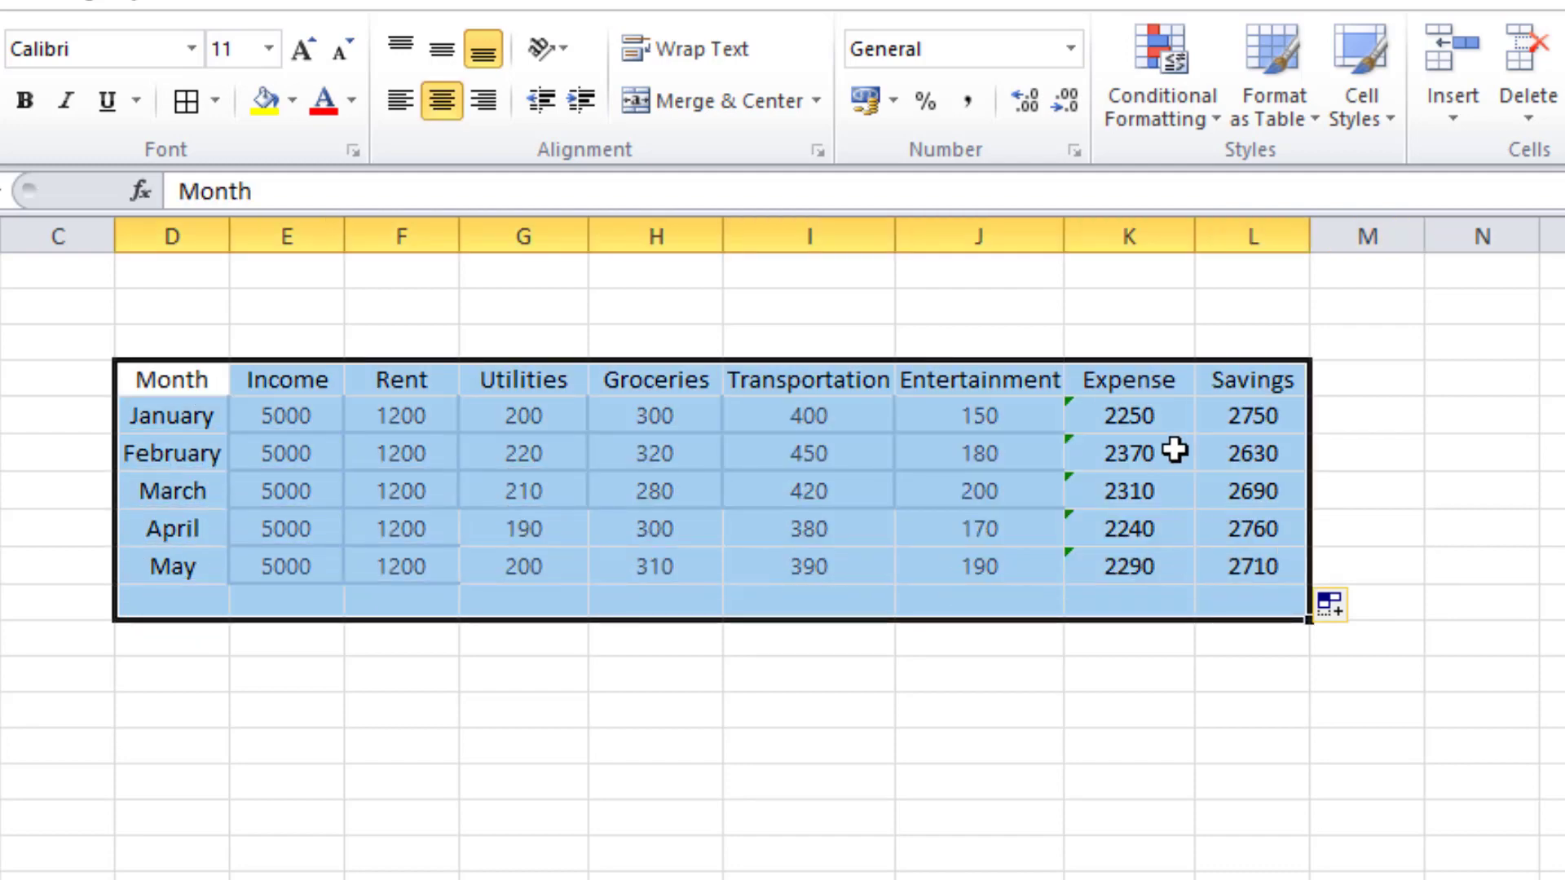
{"action": "left_click", "coordinate": [1128, 537]}
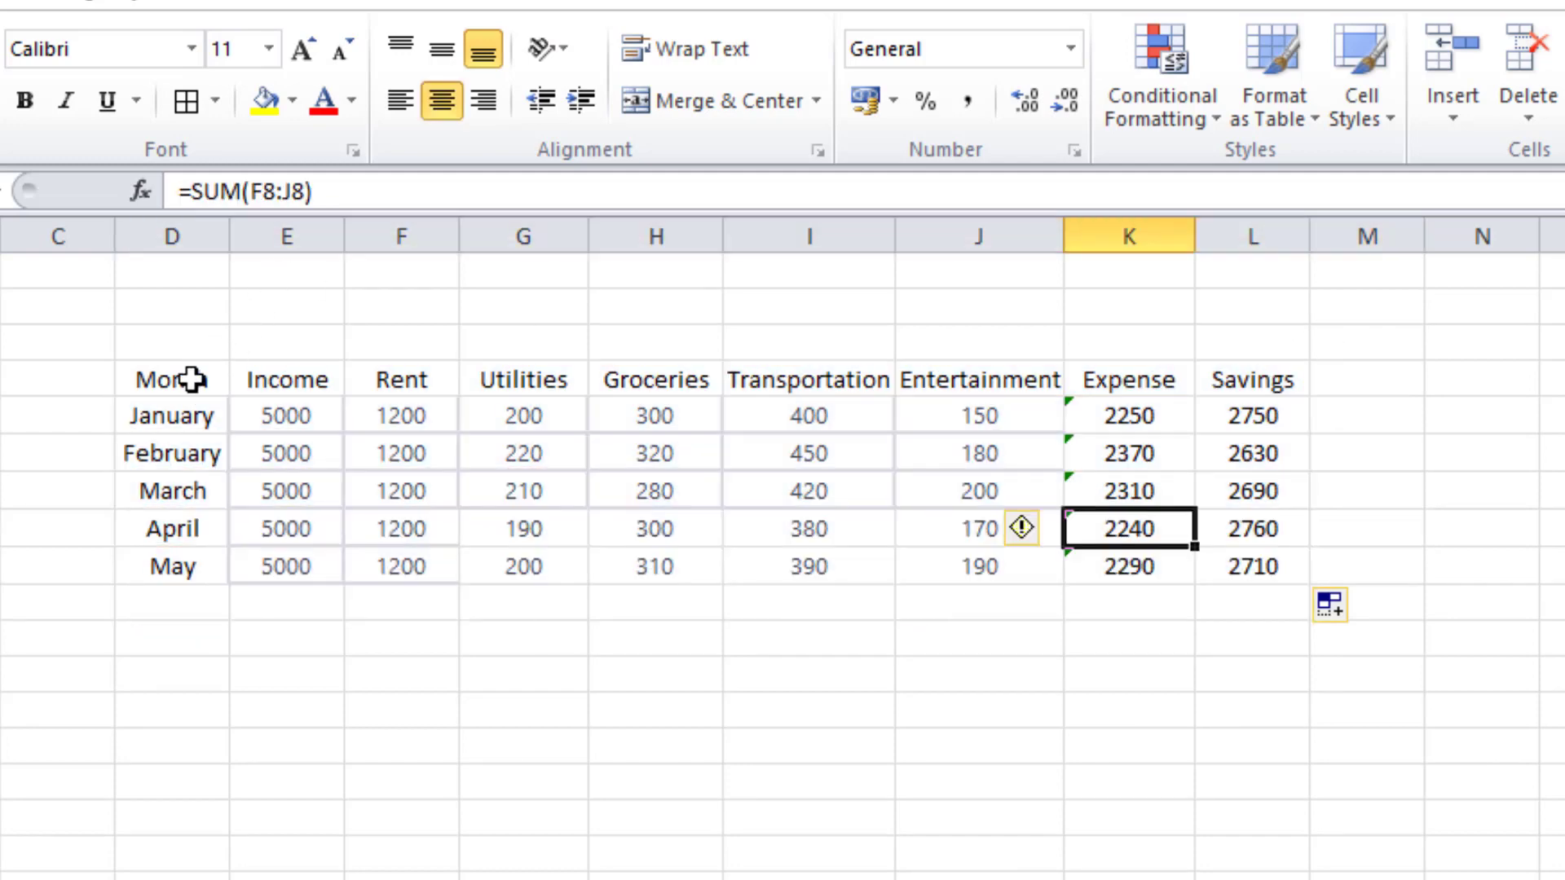
{"action": "left_click_drag", "start_coordinate": [192, 380], "coordinate": [1264, 576]}
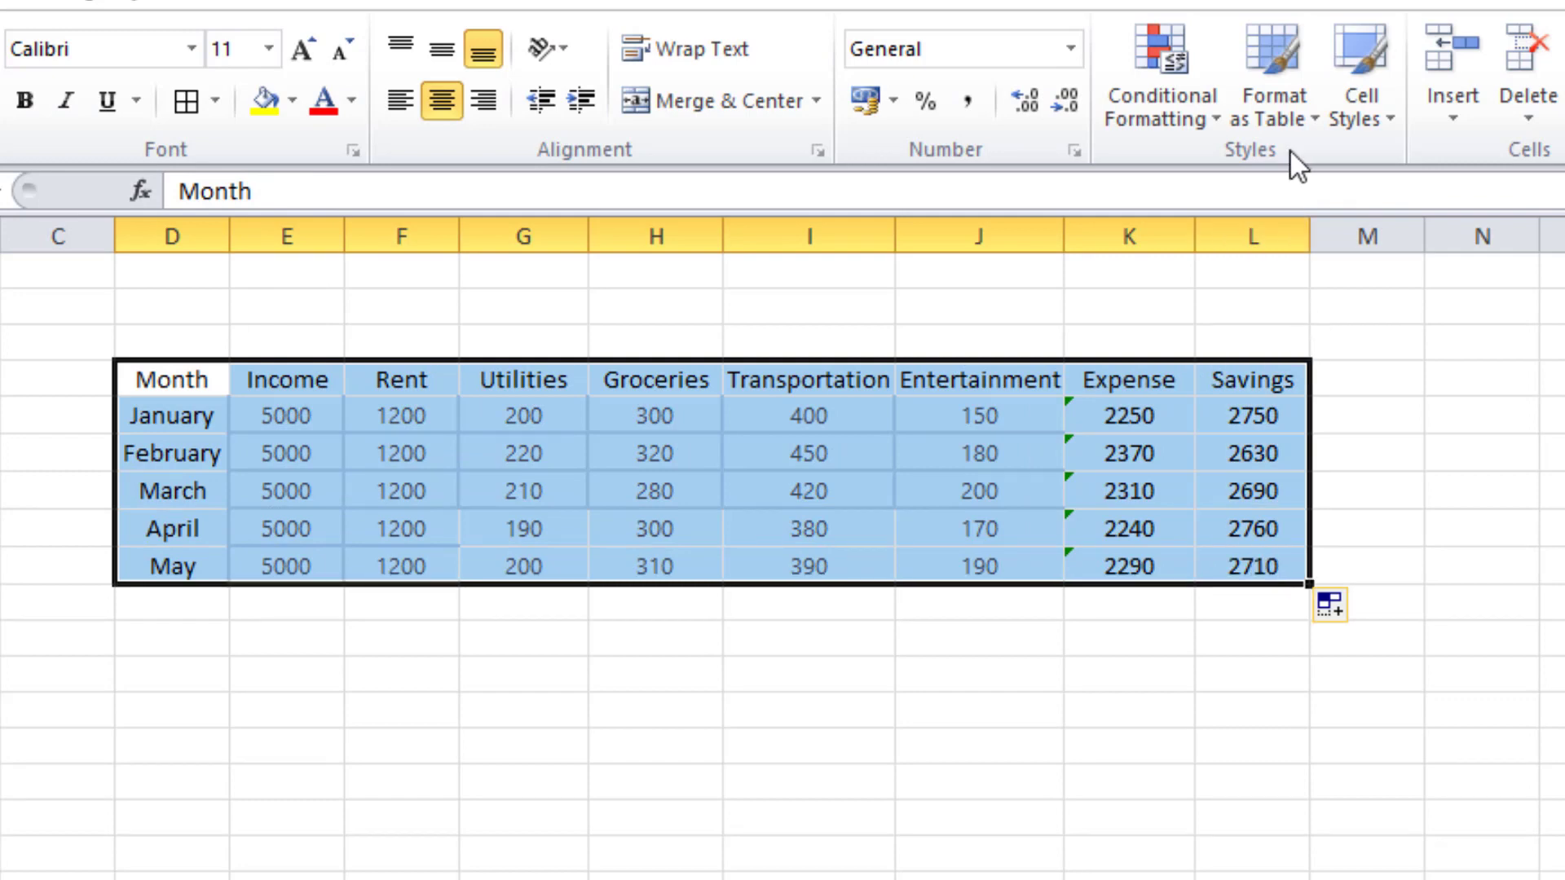
{"action": "left_click", "coordinate": [1272, 70]}
{"action": "left_click", "coordinate": [1296, 320]}
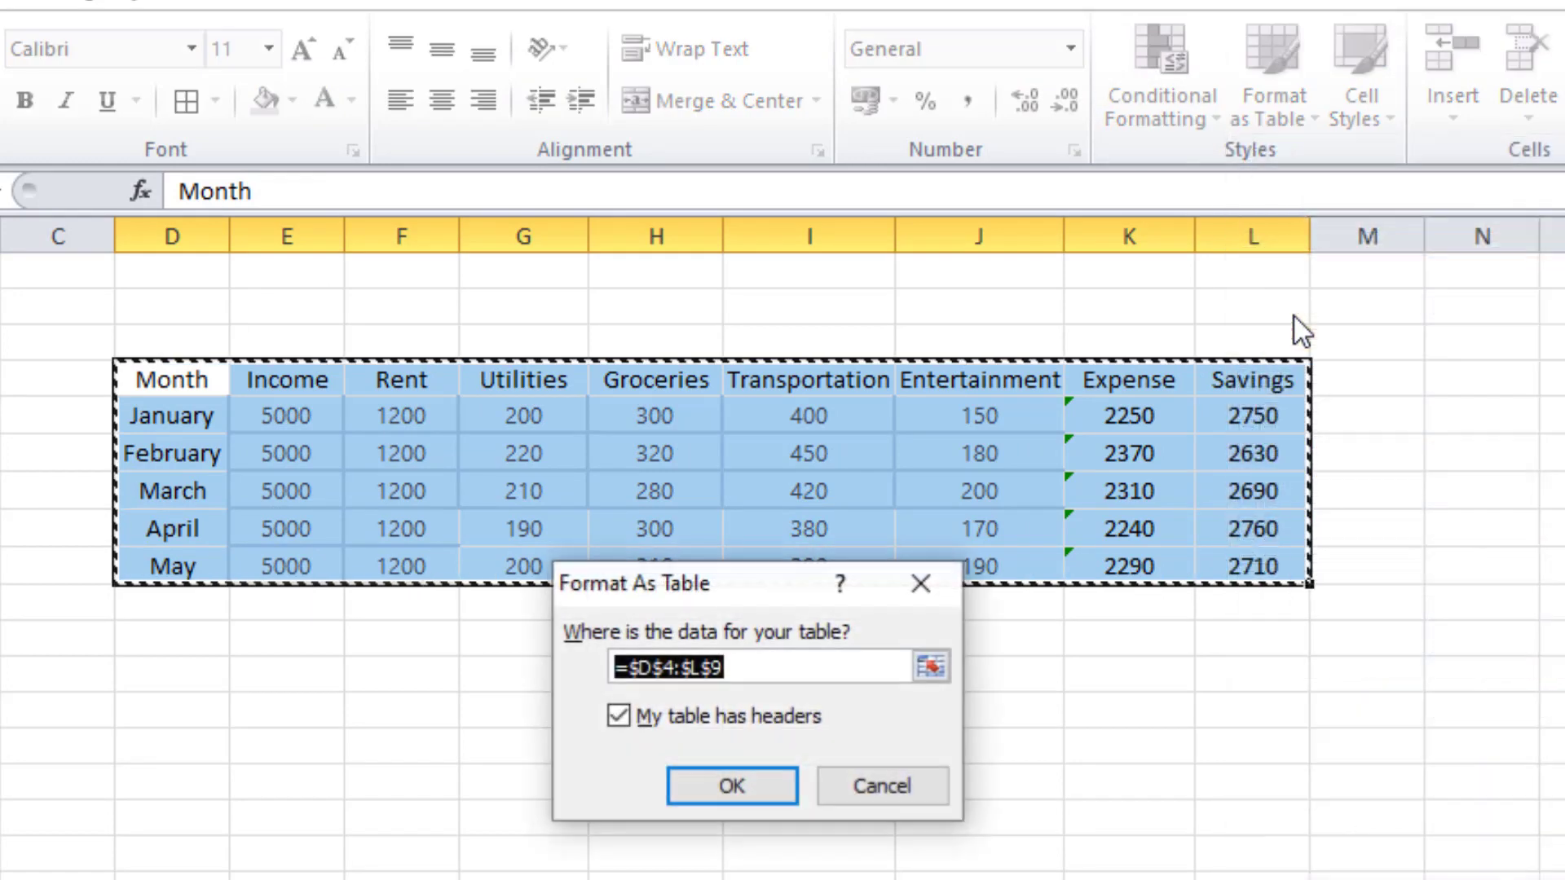
{"action": "left_click", "coordinate": [736, 797]}
{"action": "left_click", "coordinate": [953, 874]}
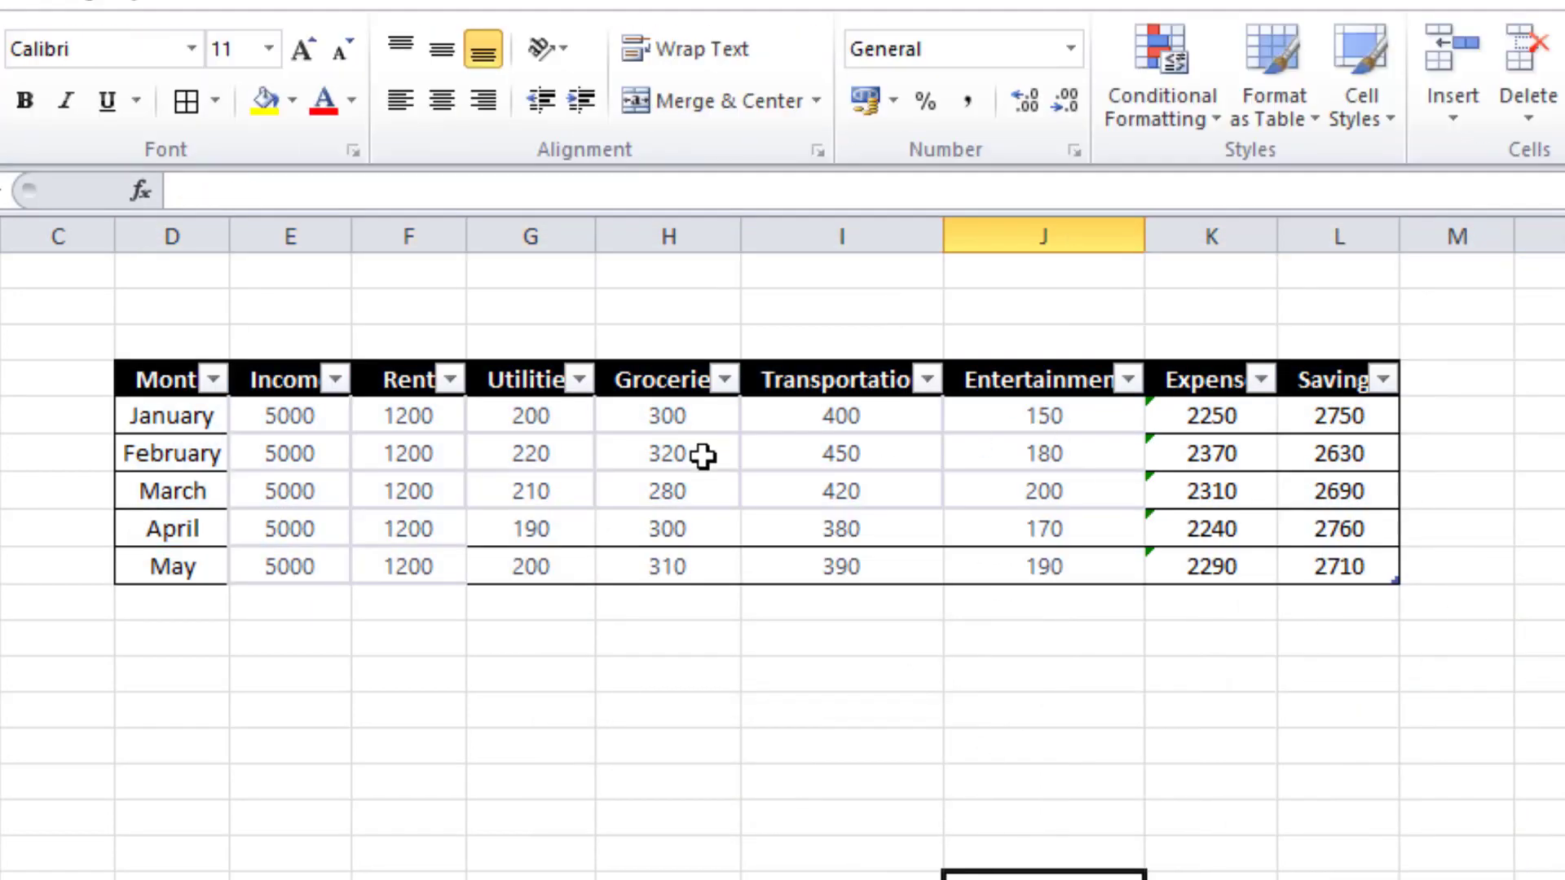
Step: Apply all borders to the whole budget table, from the Month header to May's Savings
{"action": "left_click_drag", "start_coordinate": [192, 371], "coordinate": [1307, 565]}
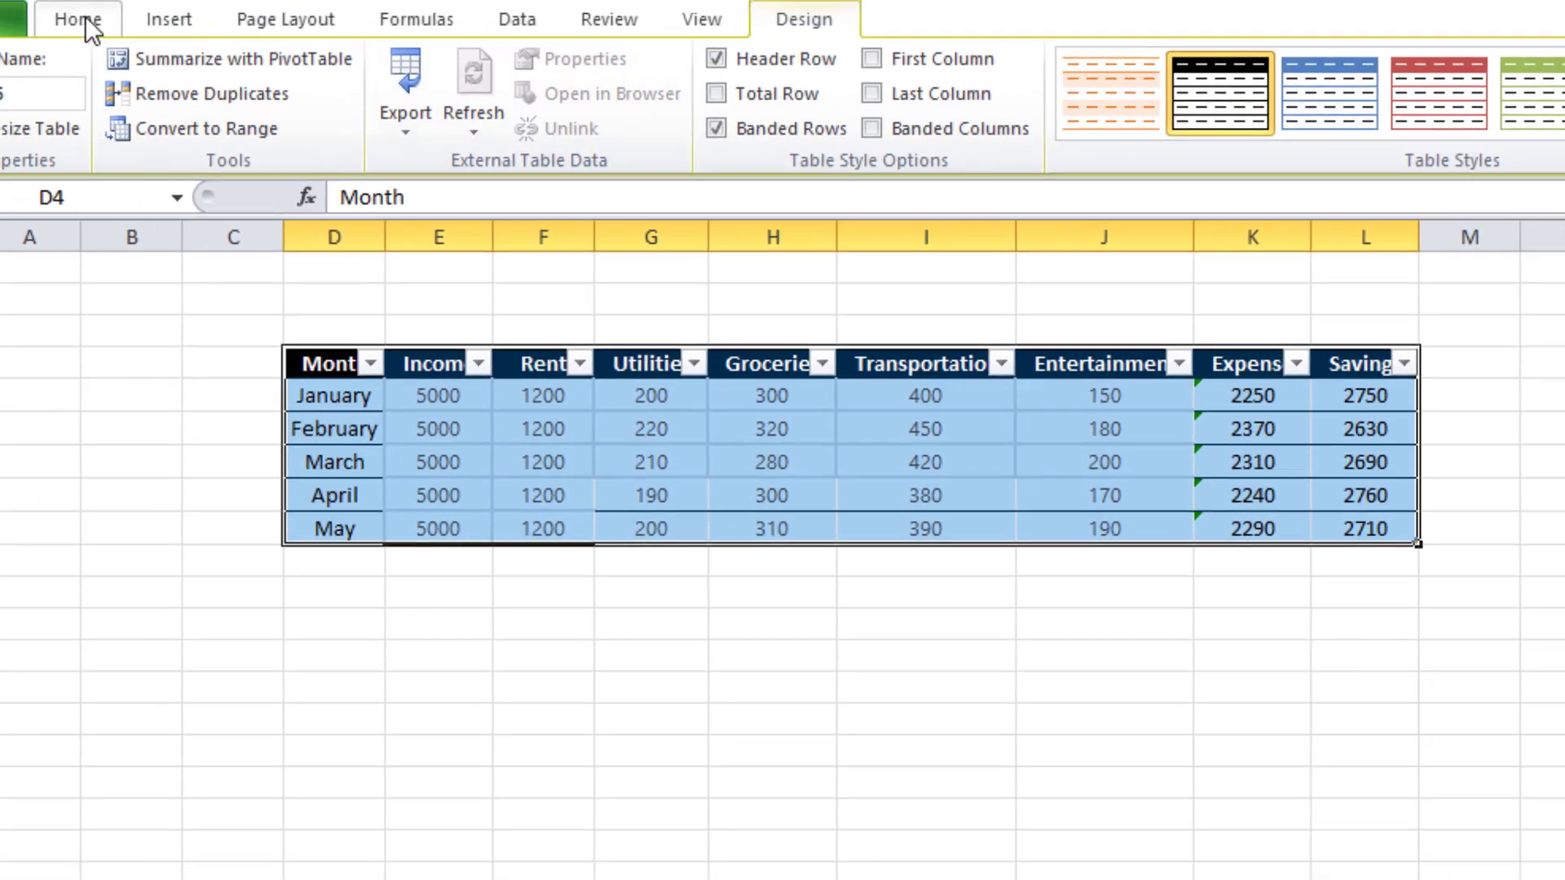
{"action": "left_click", "coordinate": [134, 26]}
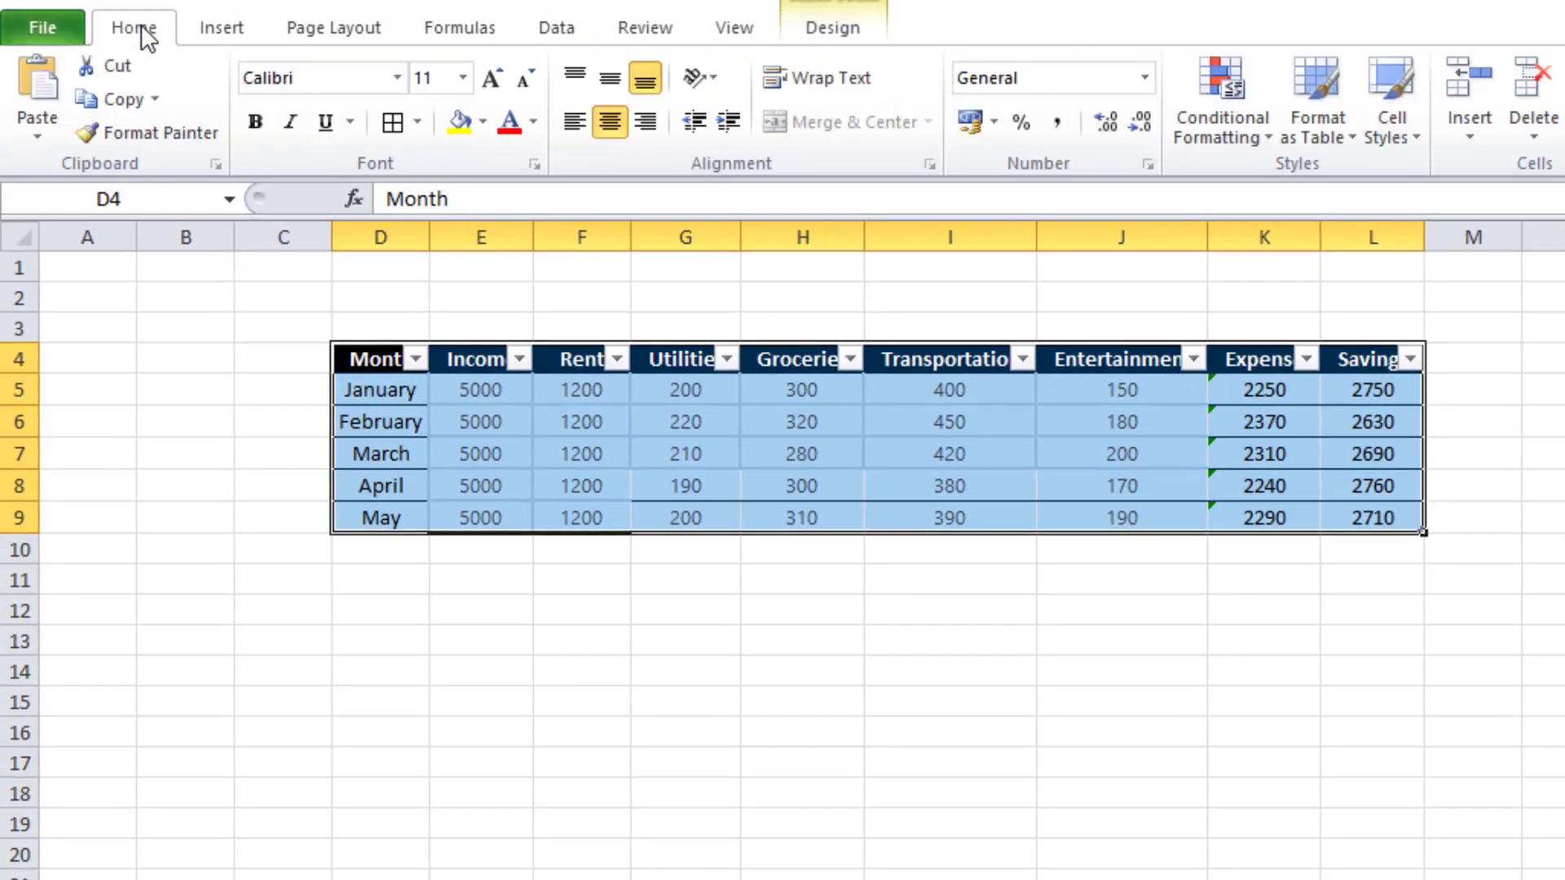
{"action": "left_click", "coordinate": [393, 123]}
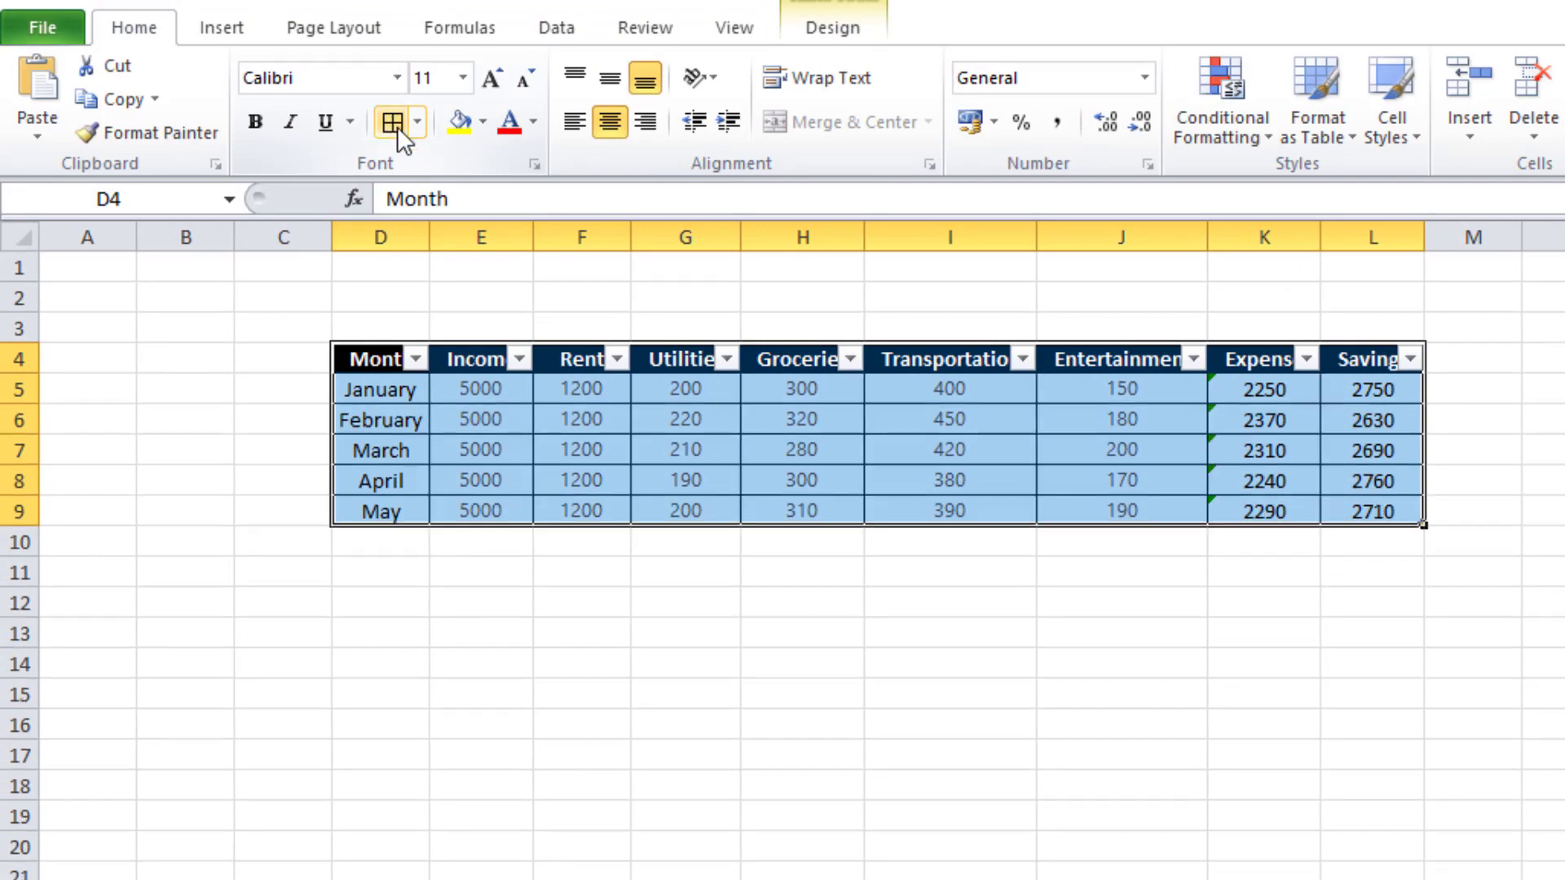
{"action": "left_click", "coordinate": [693, 633]}
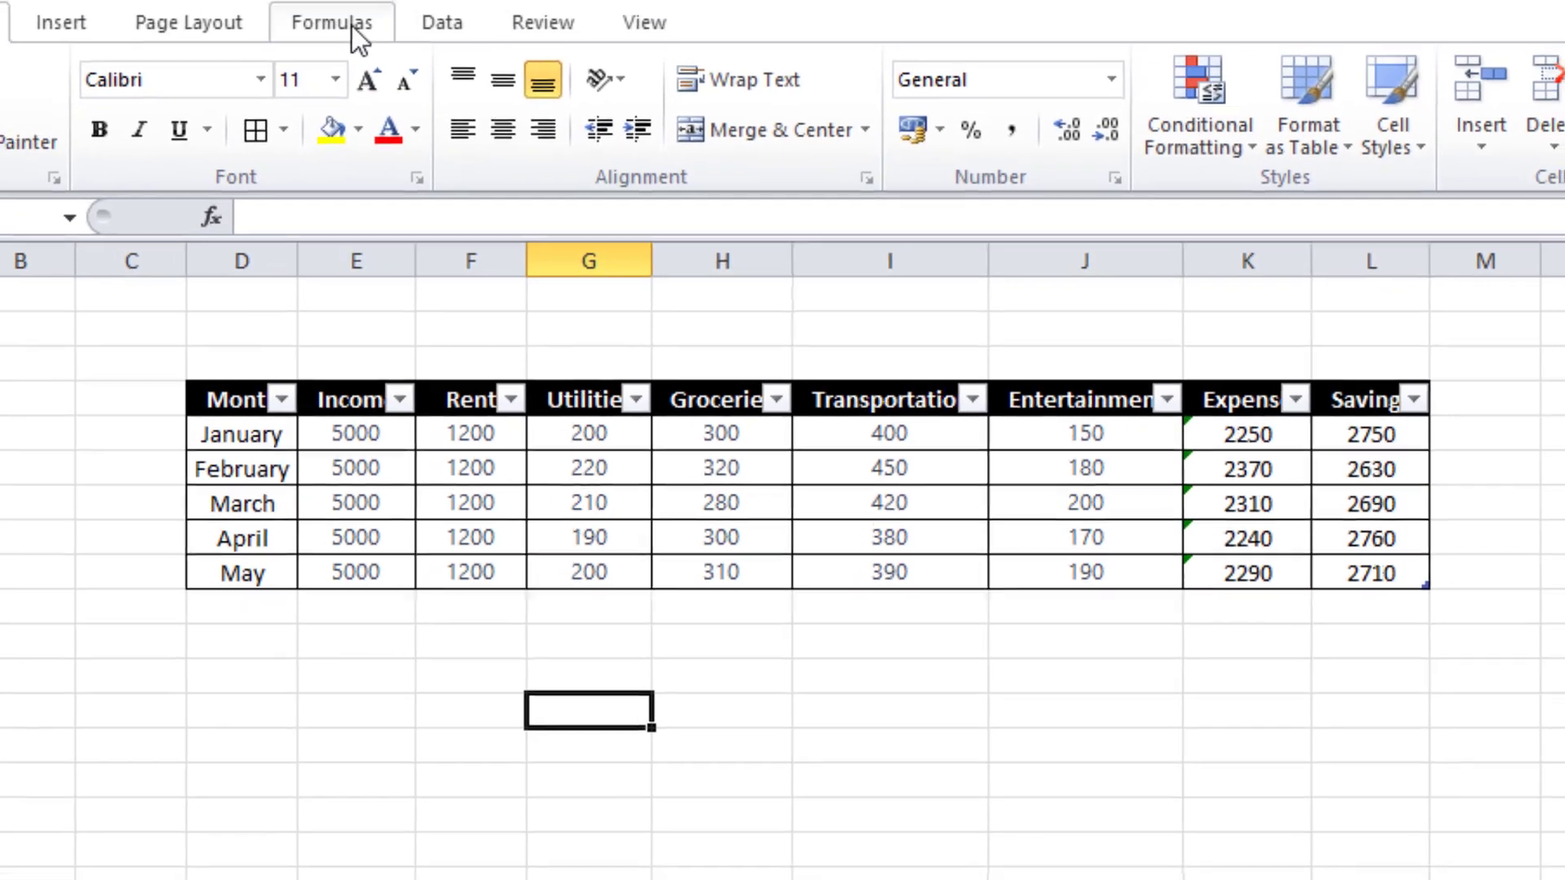
{"action": "left_click", "coordinate": [350, 28]}
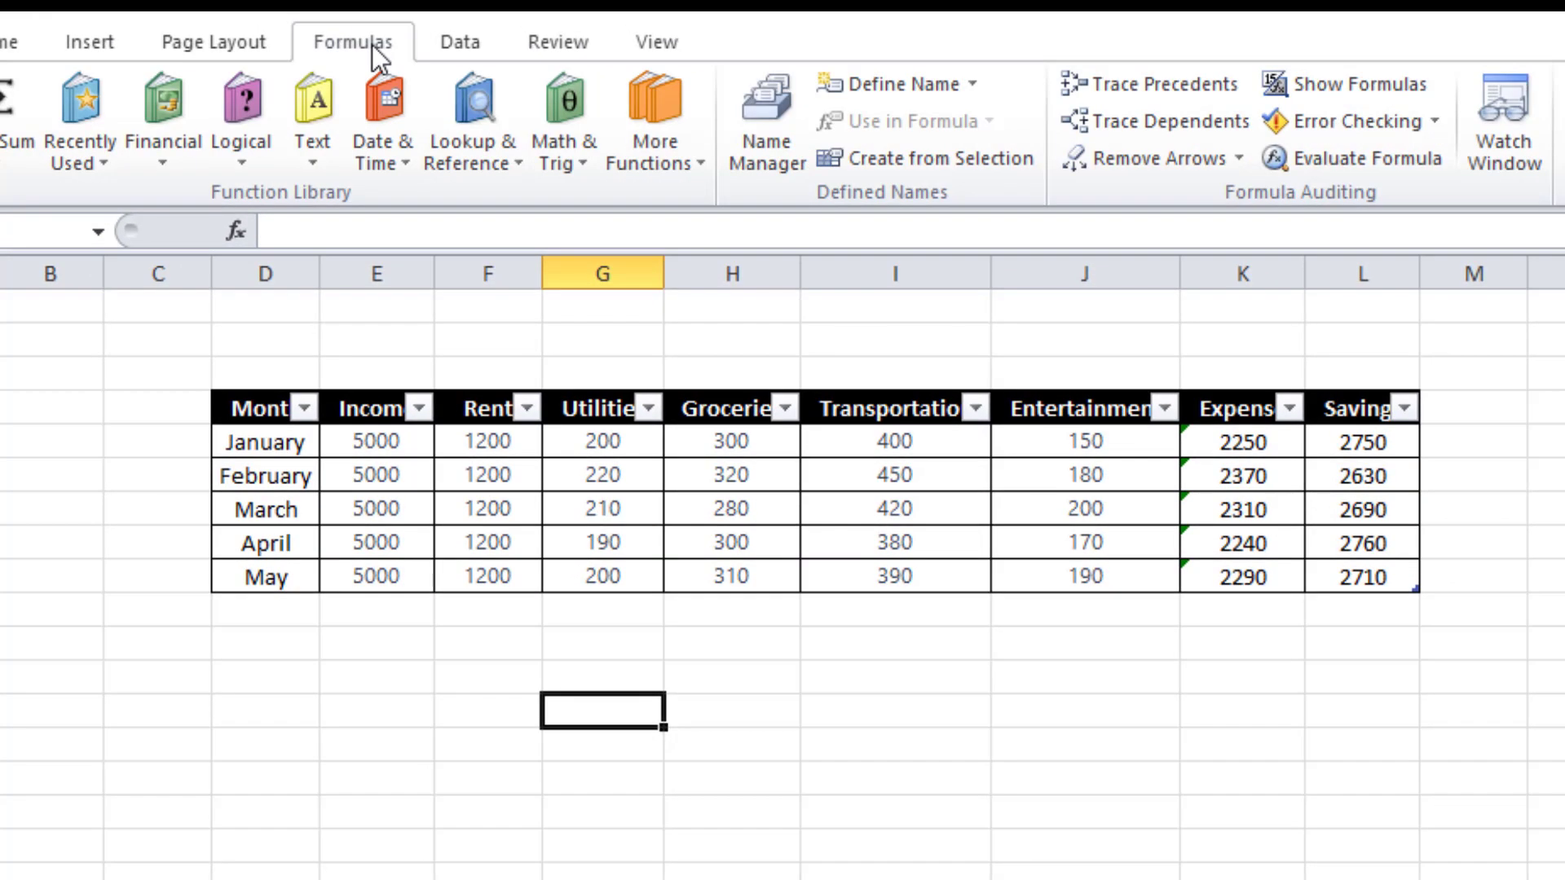
{"action": "left_click", "coordinate": [80, 40]}
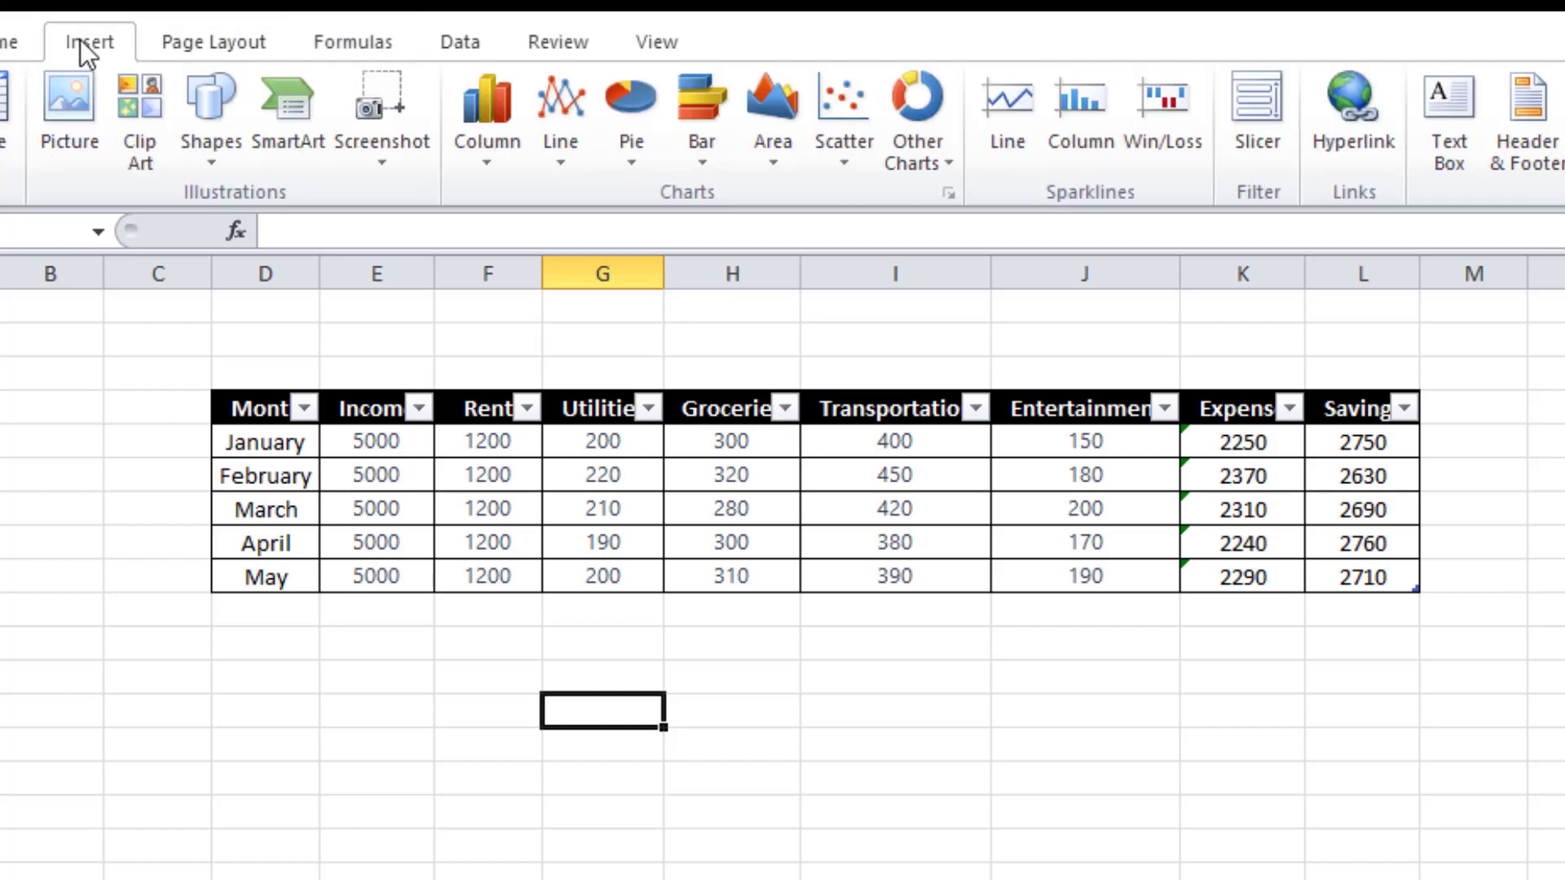
Step: Run Goal Seek to bring January's Savings in L5 to 3000 by changing January's Transportation in I5, and accept the solution
{"action": "left_click", "coordinate": [459, 49]}
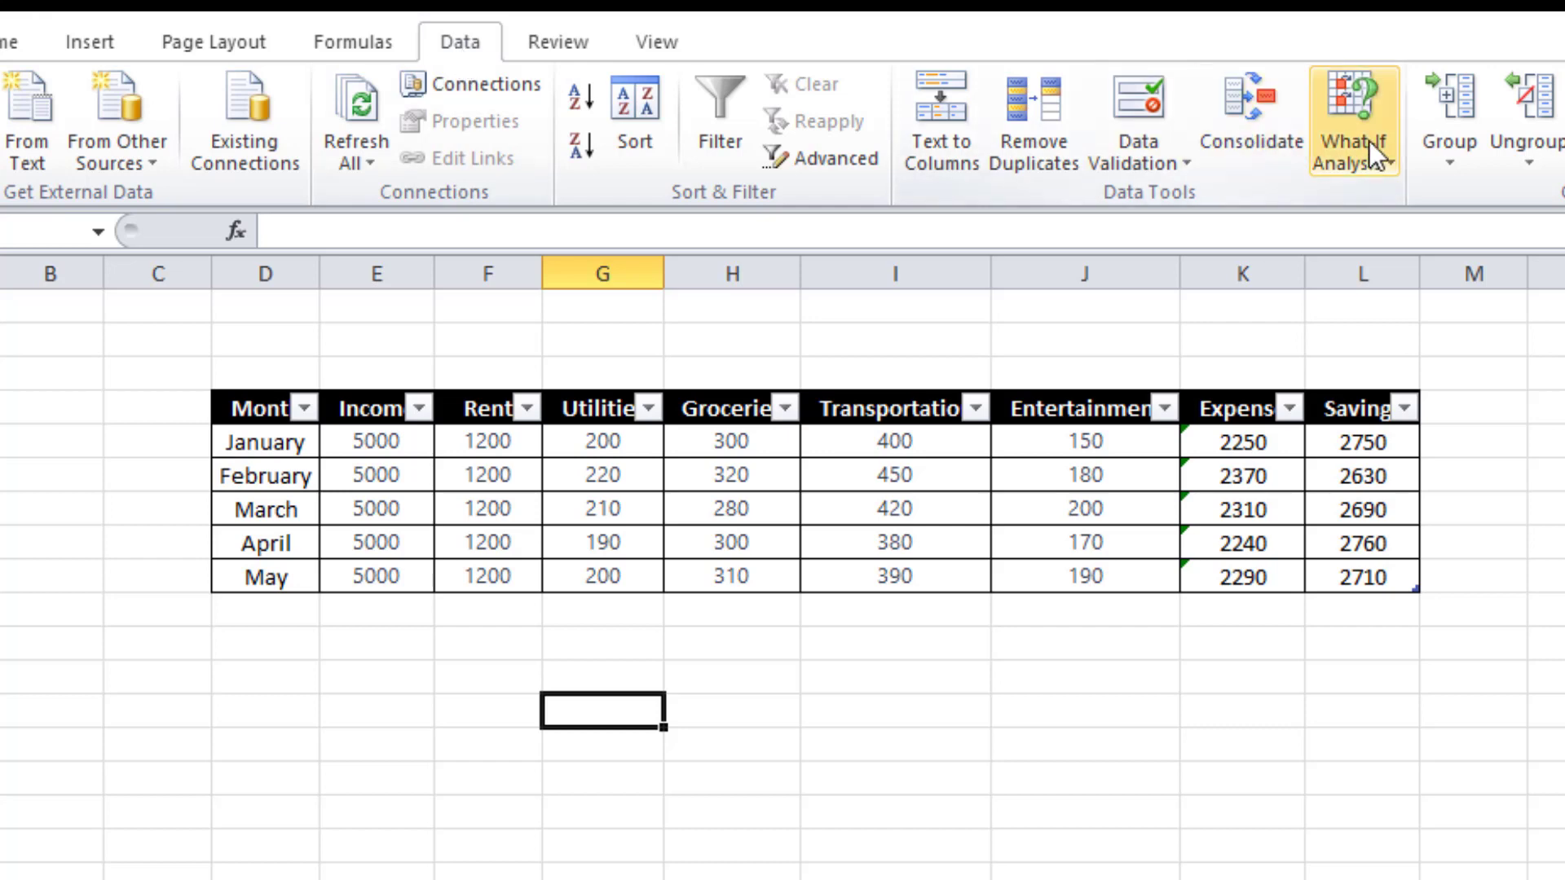
{"action": "left_click", "coordinate": [1363, 444]}
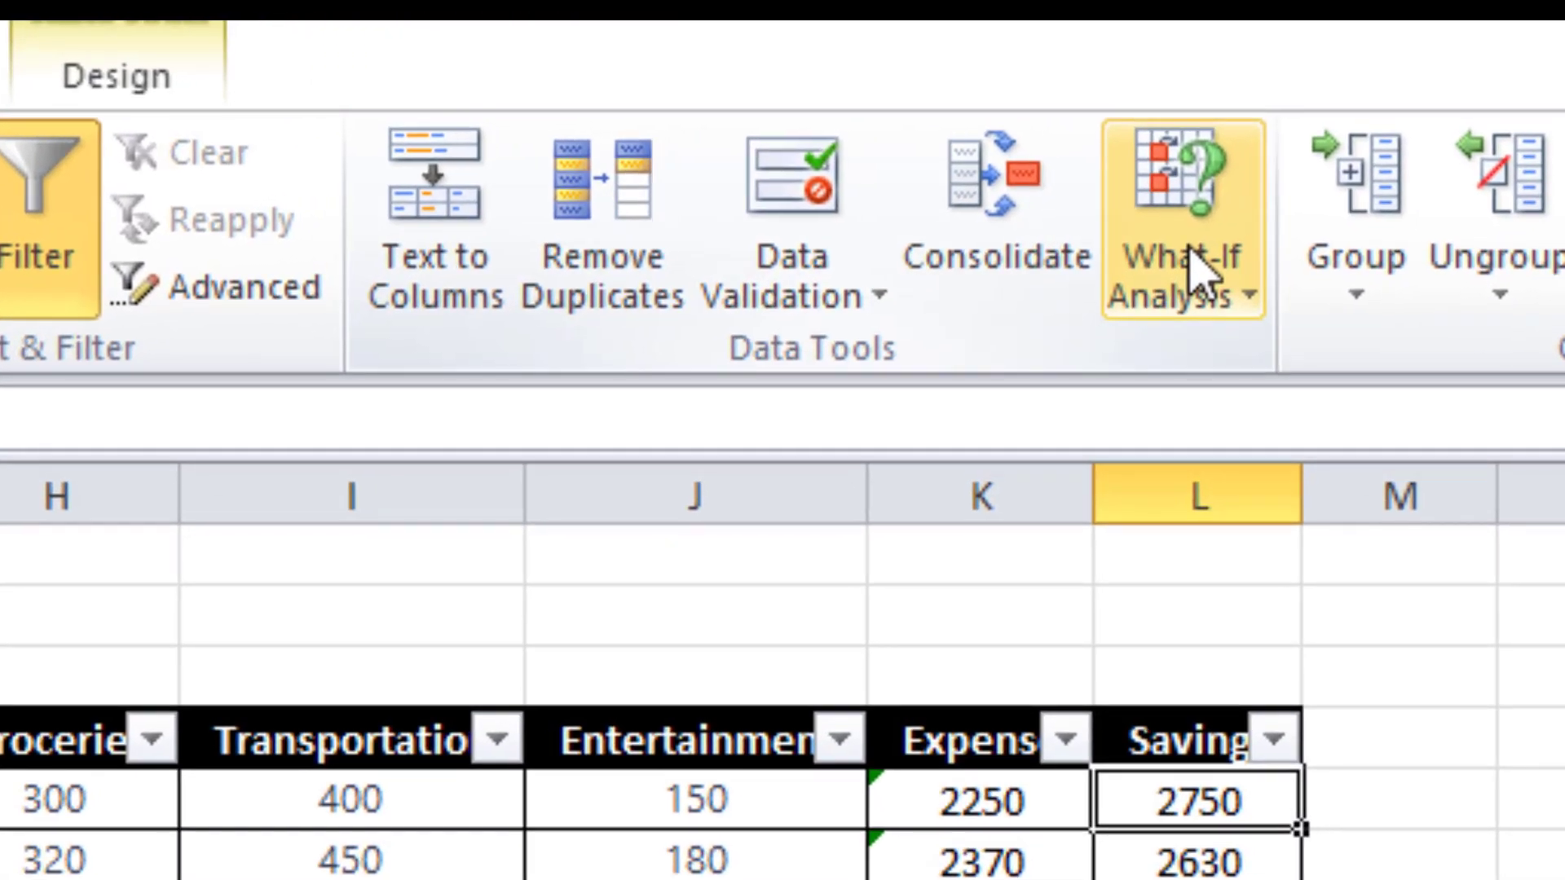
{"action": "left_click", "coordinate": [1194, 265]}
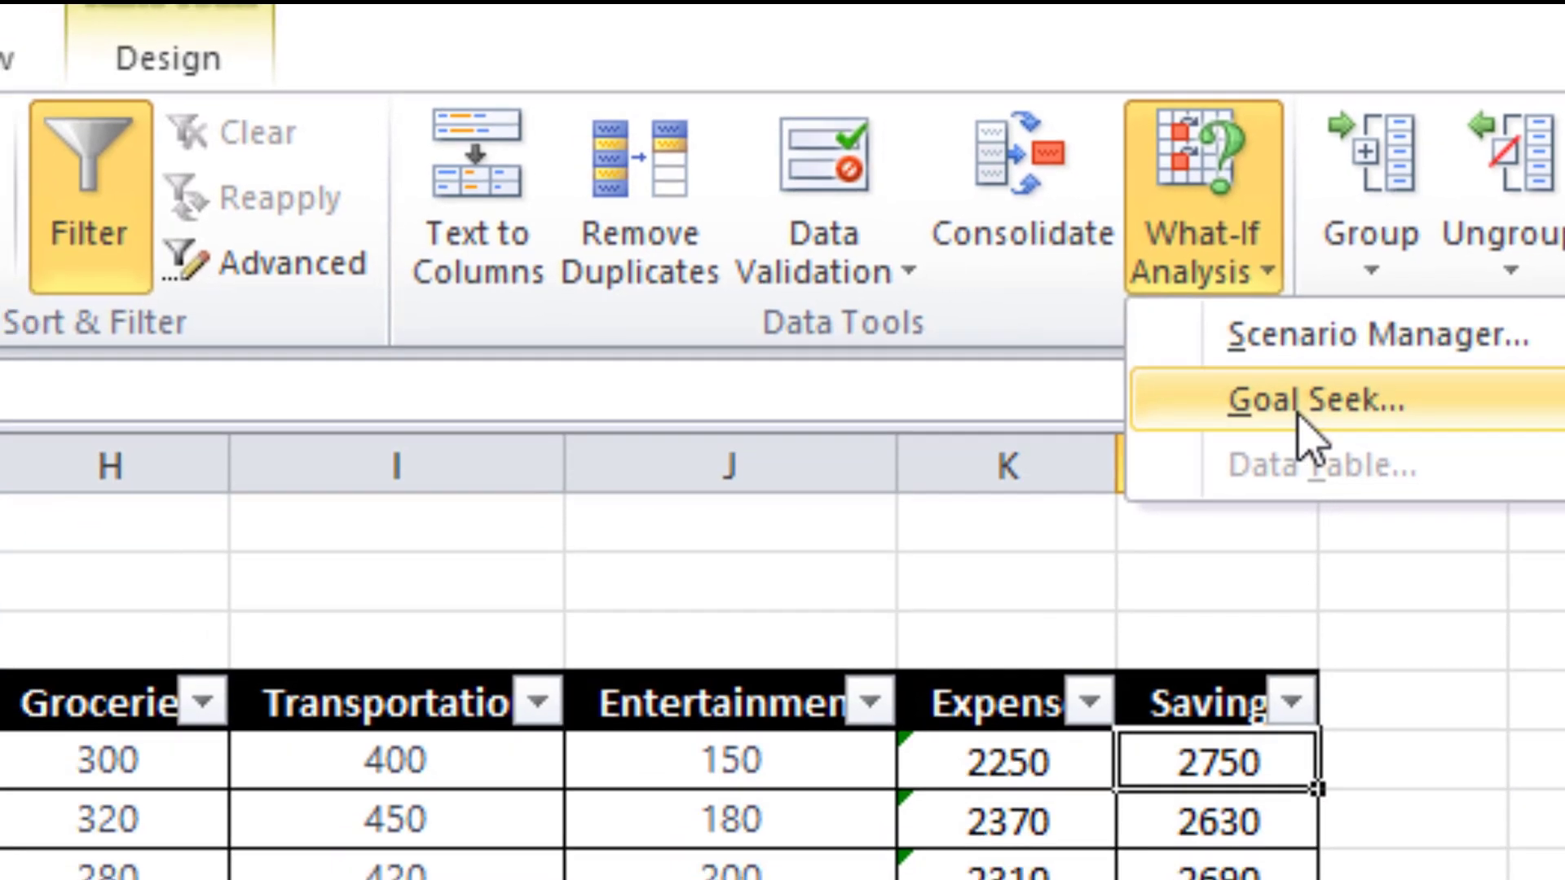
{"action": "left_click", "coordinate": [1282, 446]}
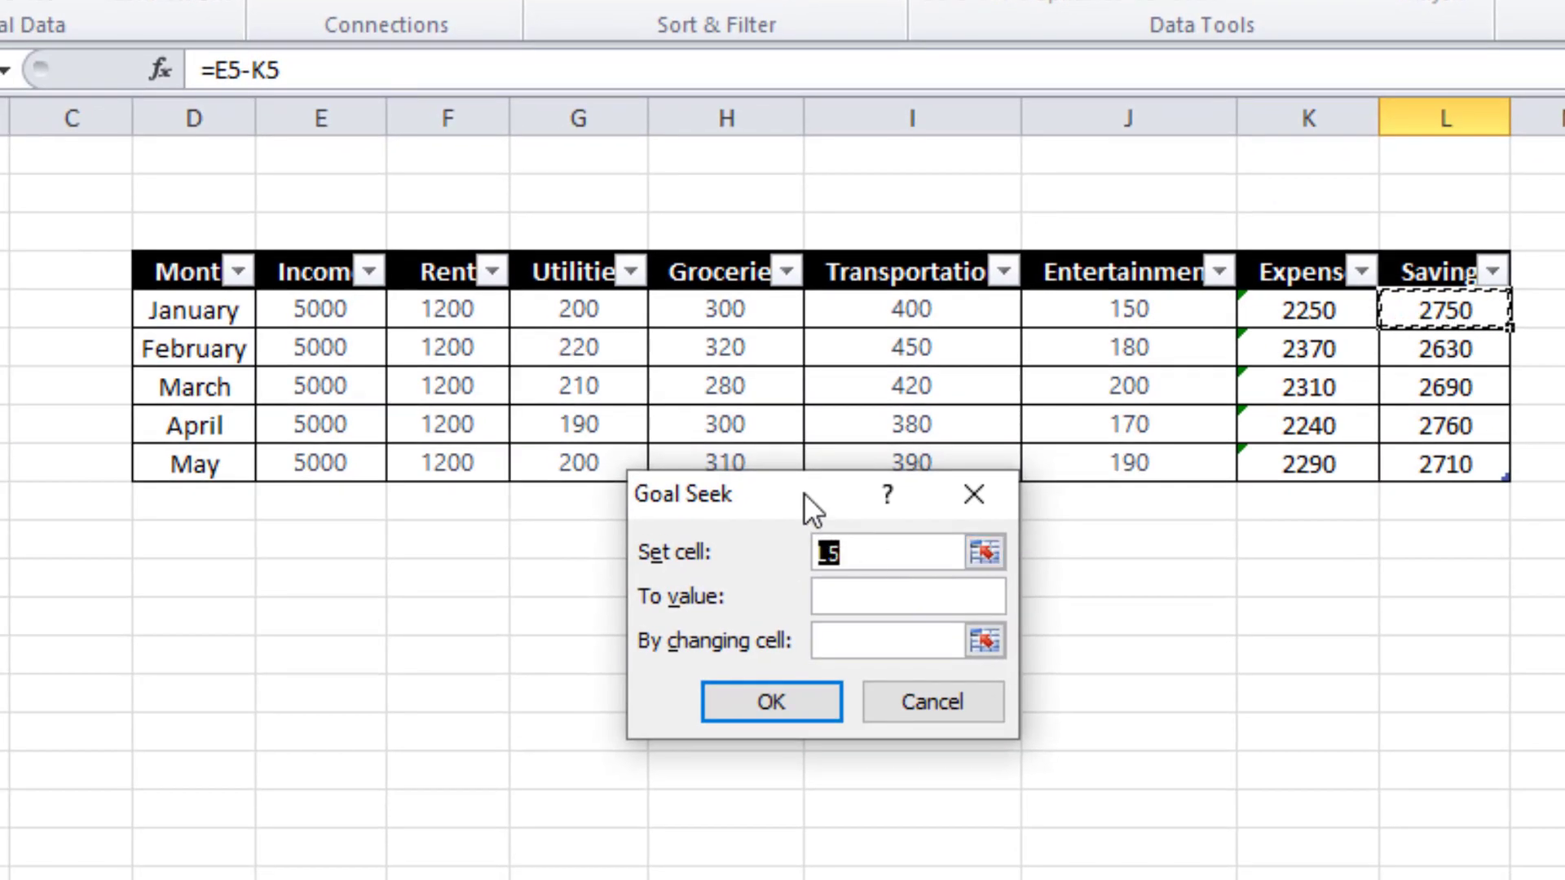
{"action": "left_click_drag", "start_coordinate": [803, 492], "coordinate": [874, 466]}
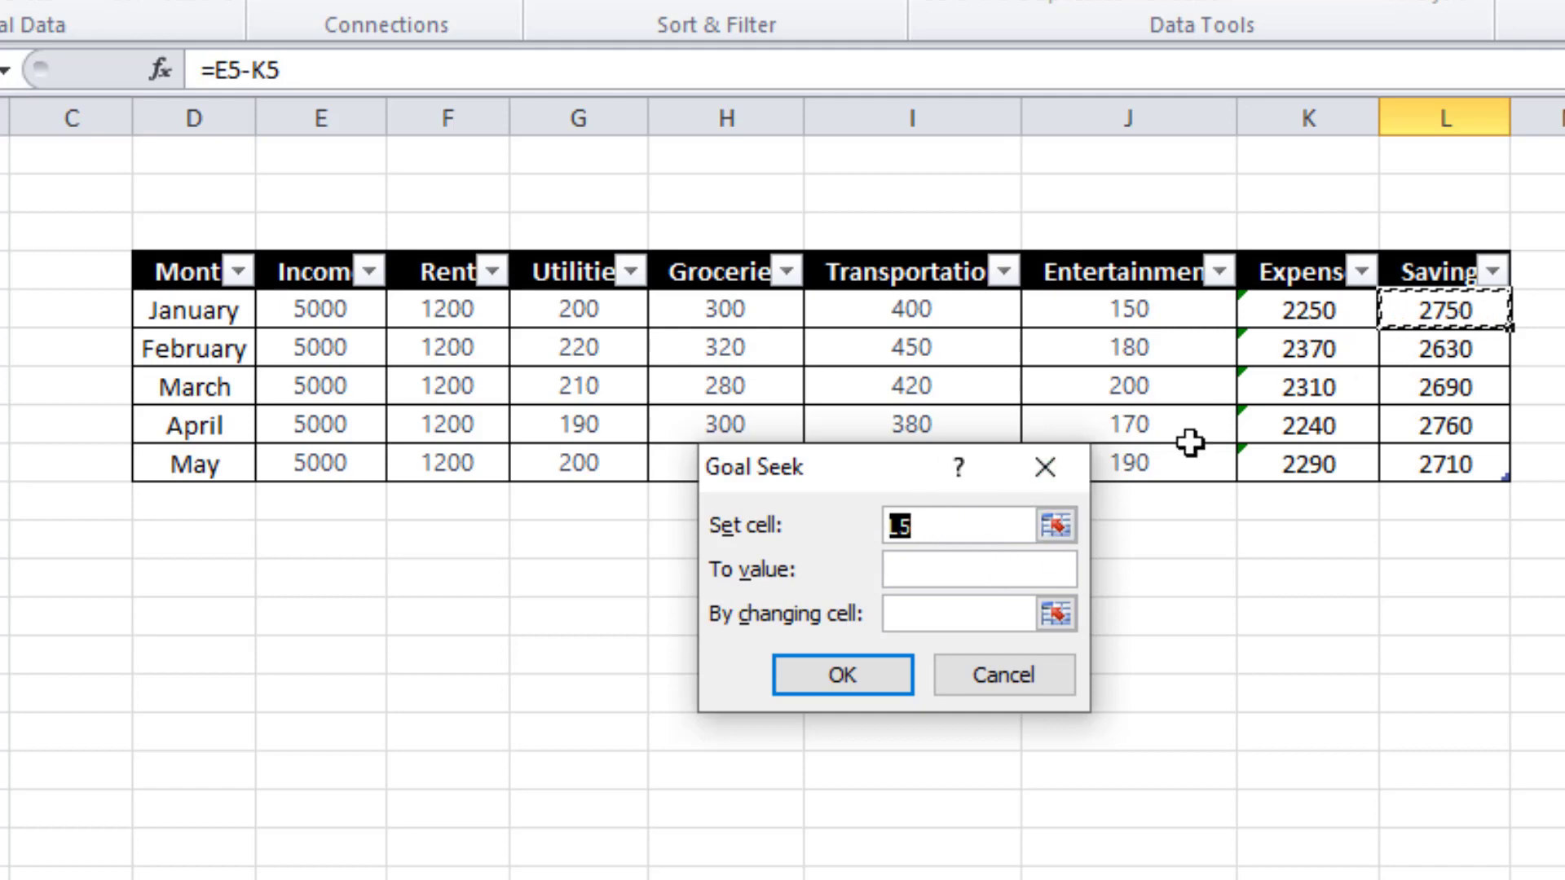
{"action": "left_click", "coordinate": [946, 572]}
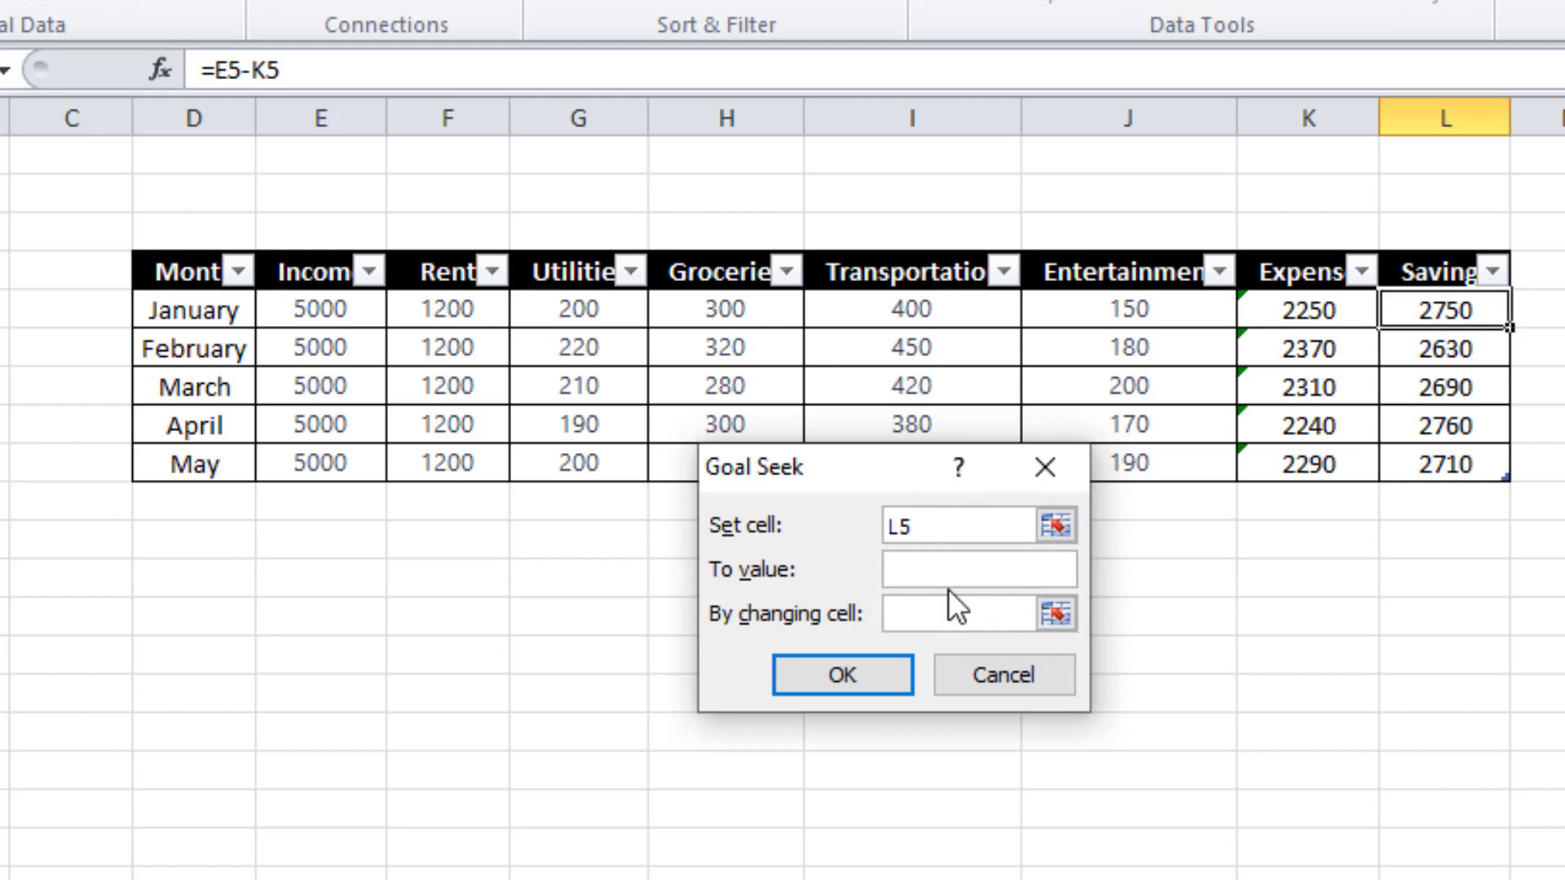
{"action": "type", "text": "3000"}
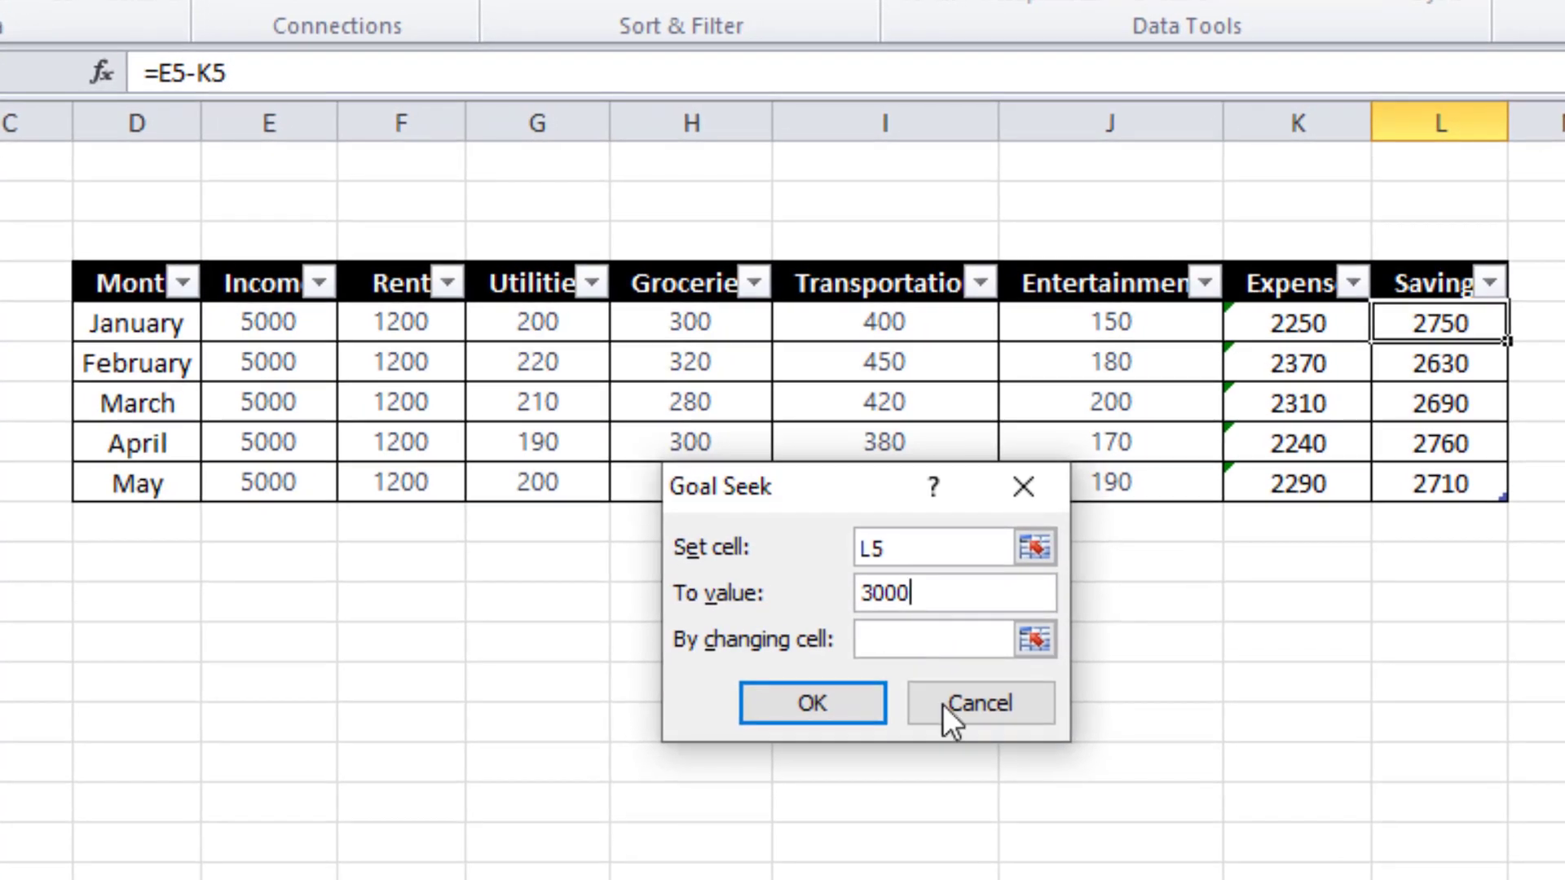
{"action": "left_click", "coordinate": [912, 639]}
{"action": "left_click", "coordinate": [941, 329]}
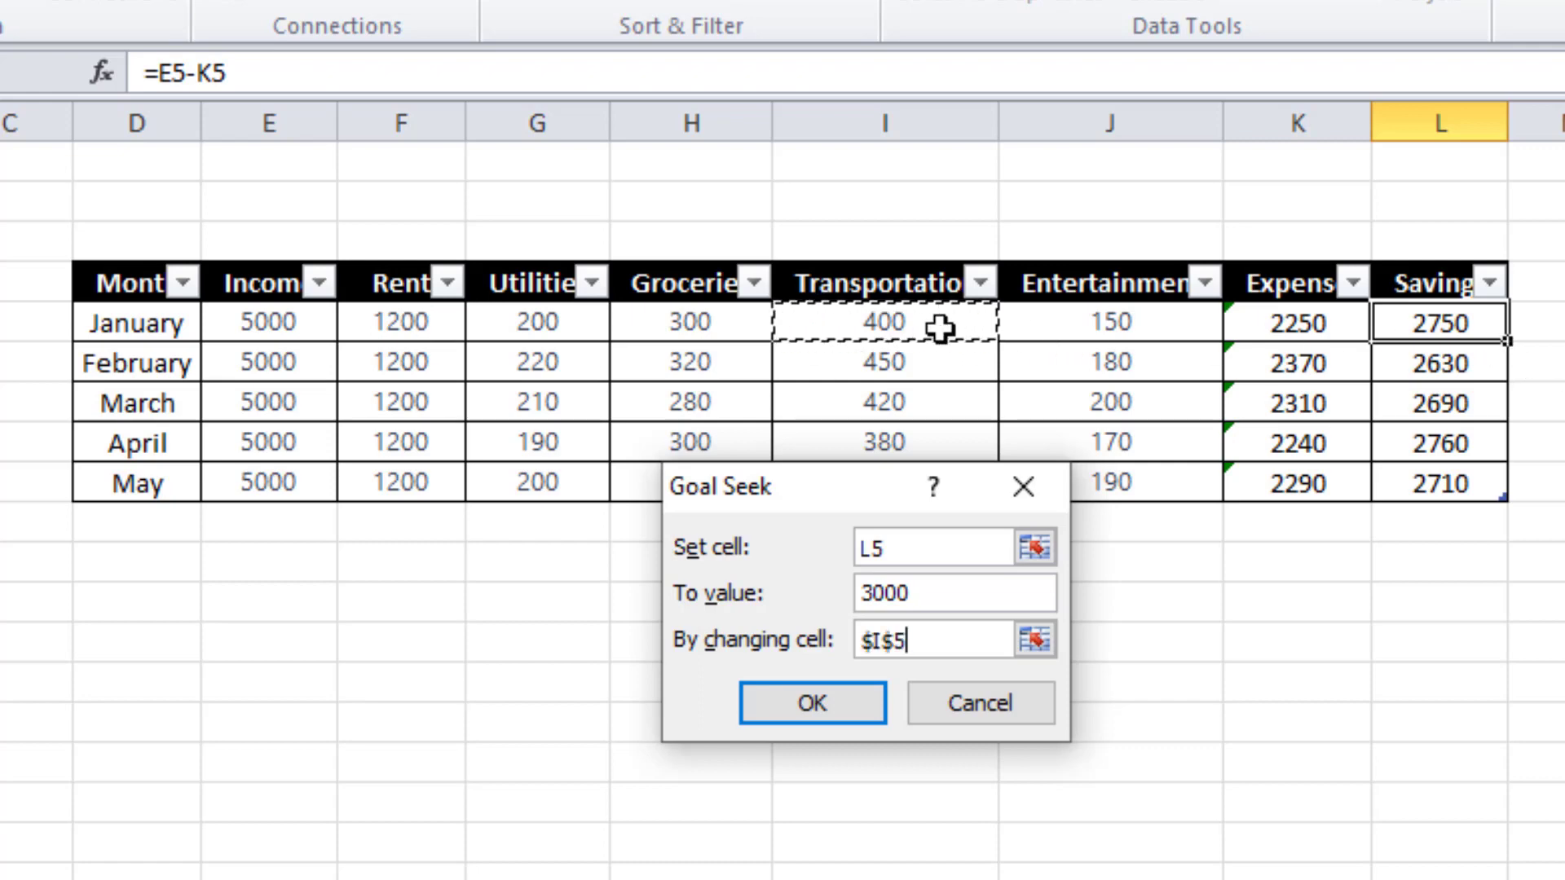
{"action": "left_click", "coordinate": [810, 711]}
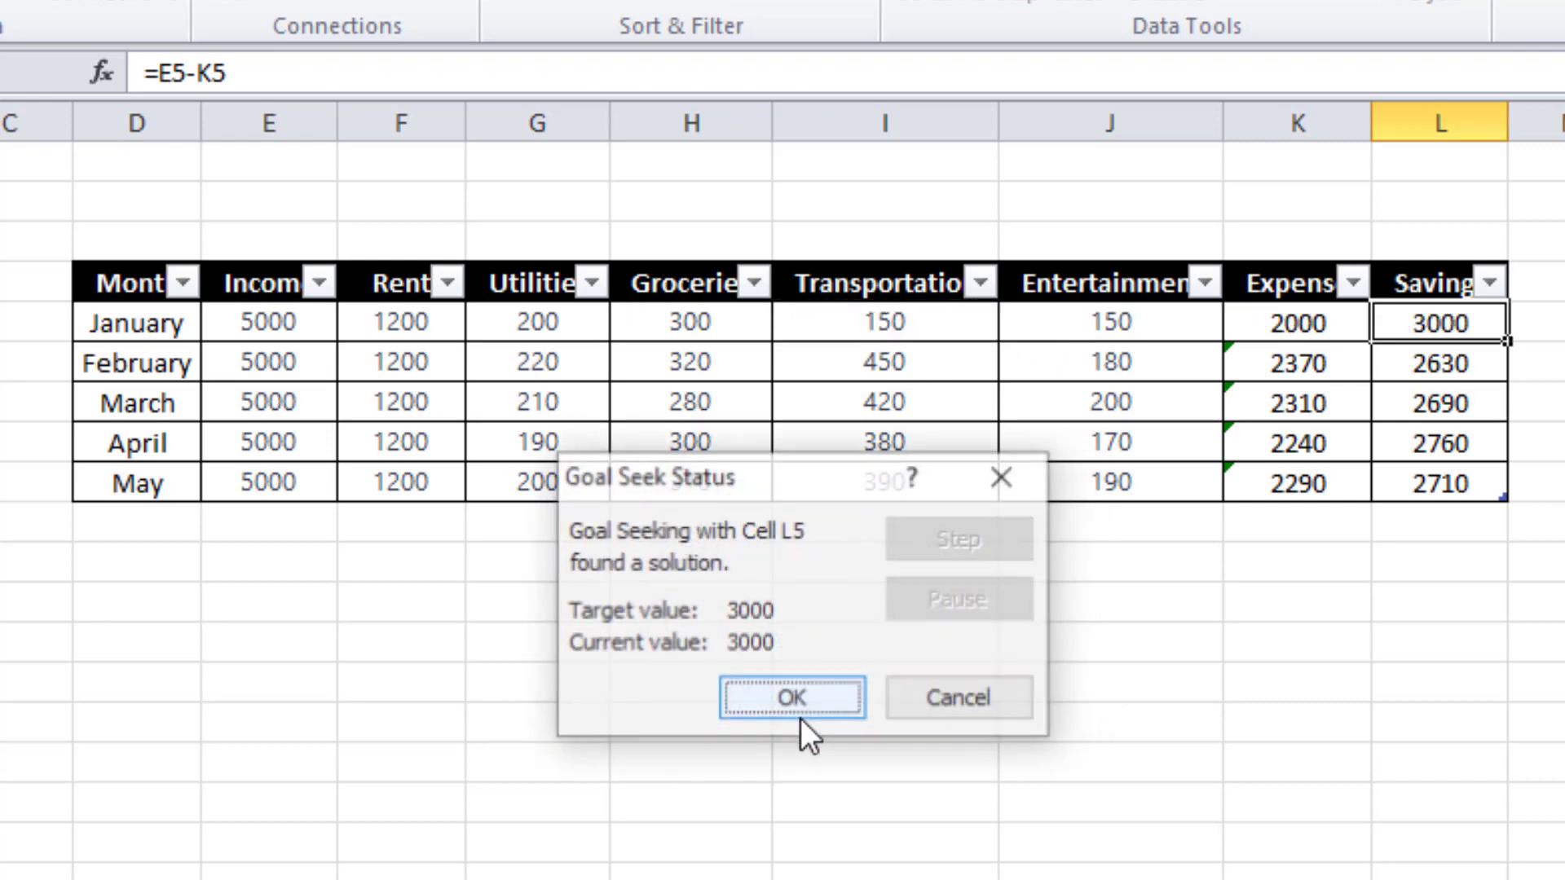
{"action": "left_click", "coordinate": [794, 701]}
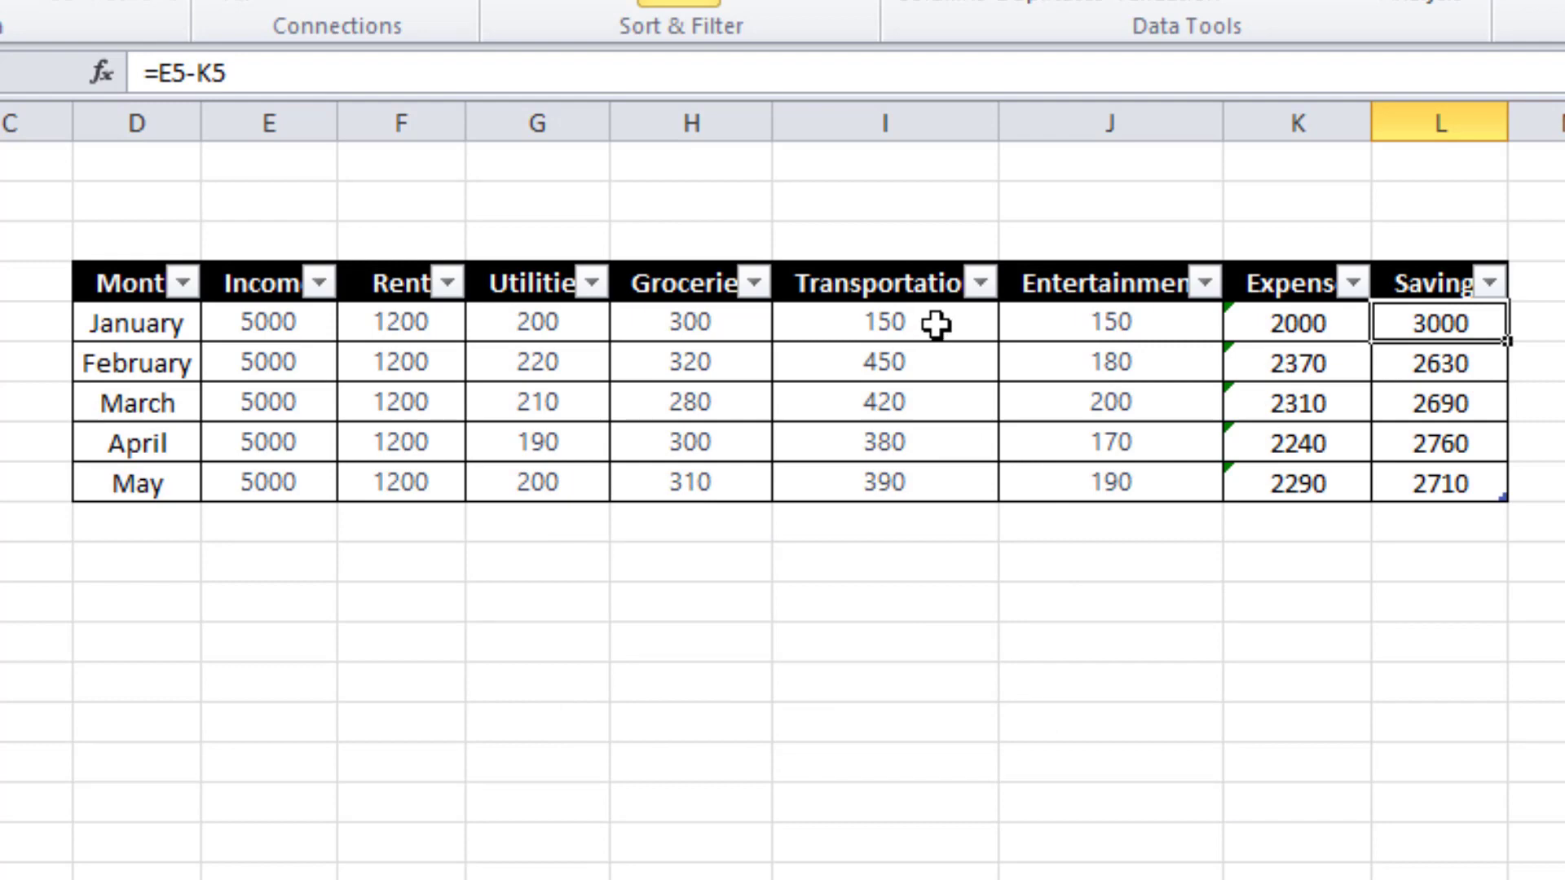
Step: Undo the Goal Seek result for January and select January's Transportation cell
{"action": "key", "text": "ctrl+z"}
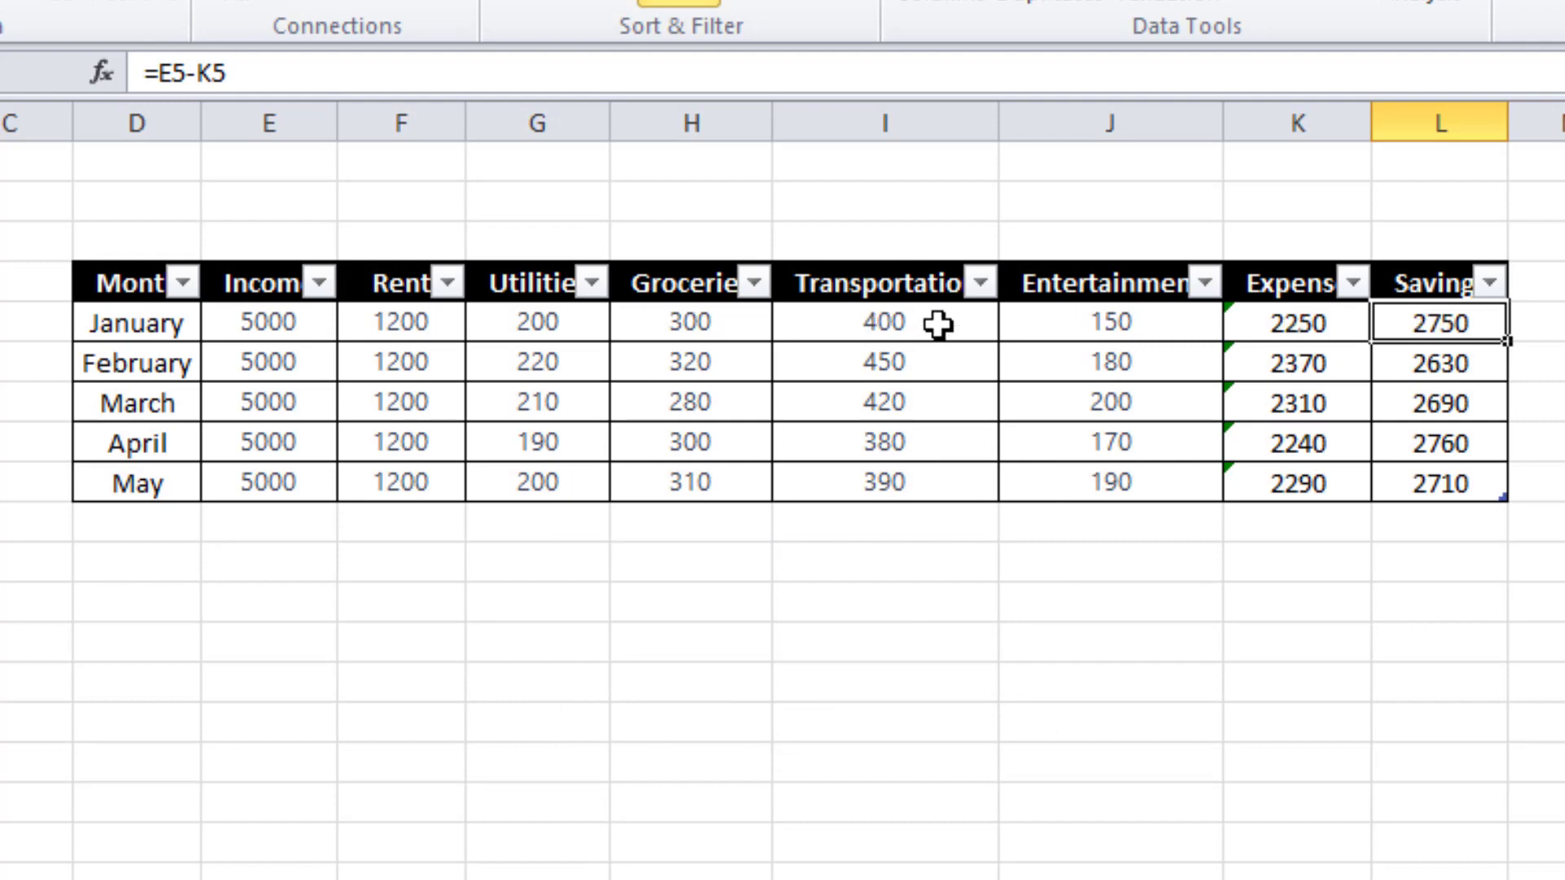
{"action": "left_click", "coordinate": [938, 325]}
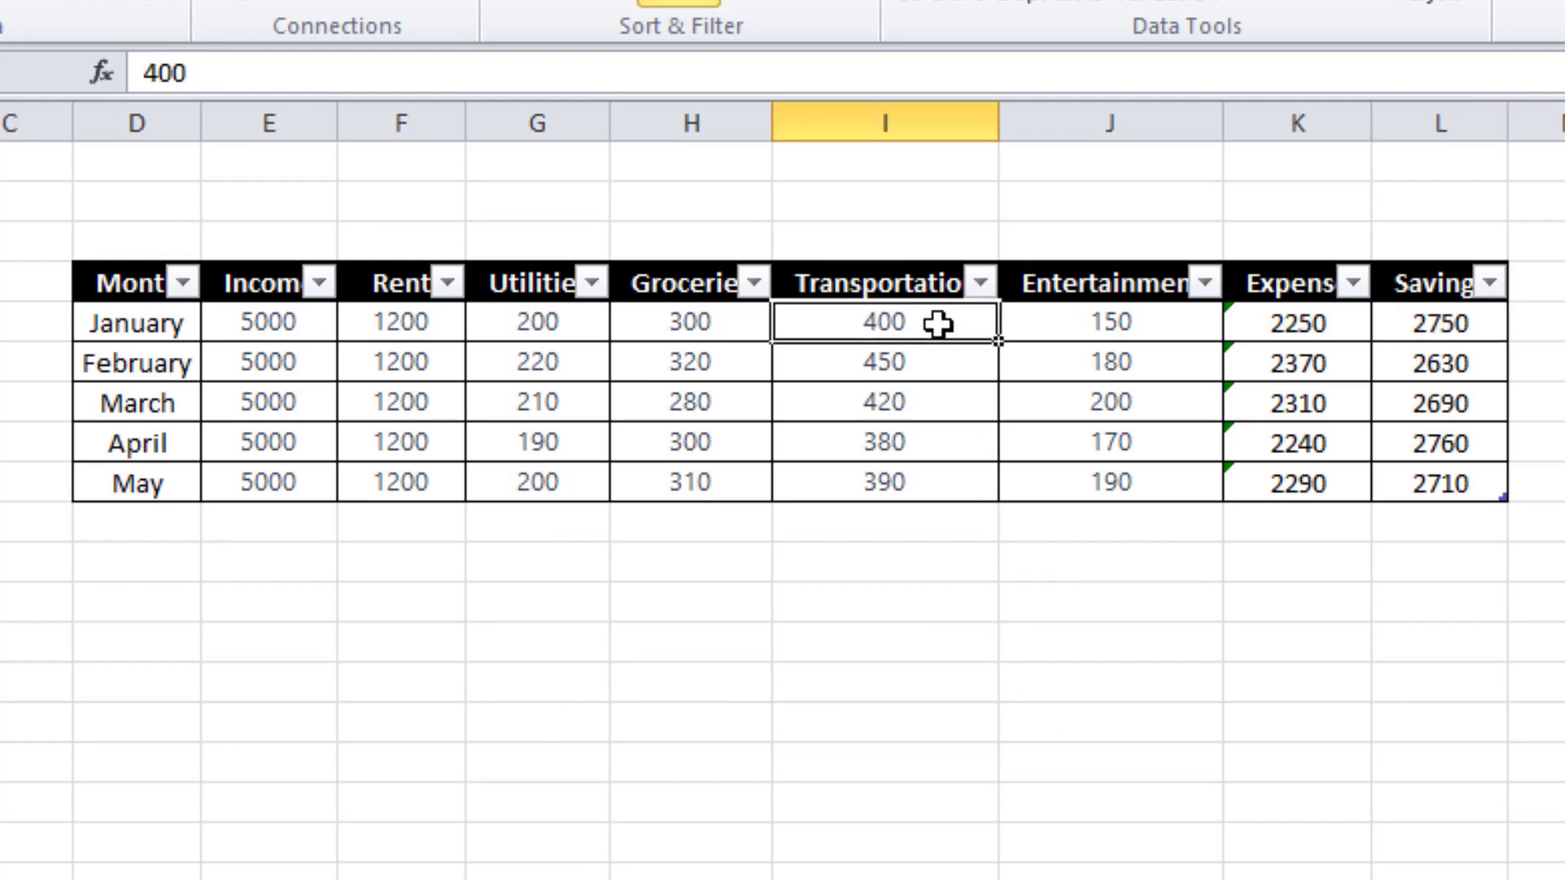
Step: Repeat the Goal Seek on January's Savings in L5 with target 3000, changing Transportation cell I5, and keep the solution
{"action": "left_click", "coordinate": [1452, 331]}
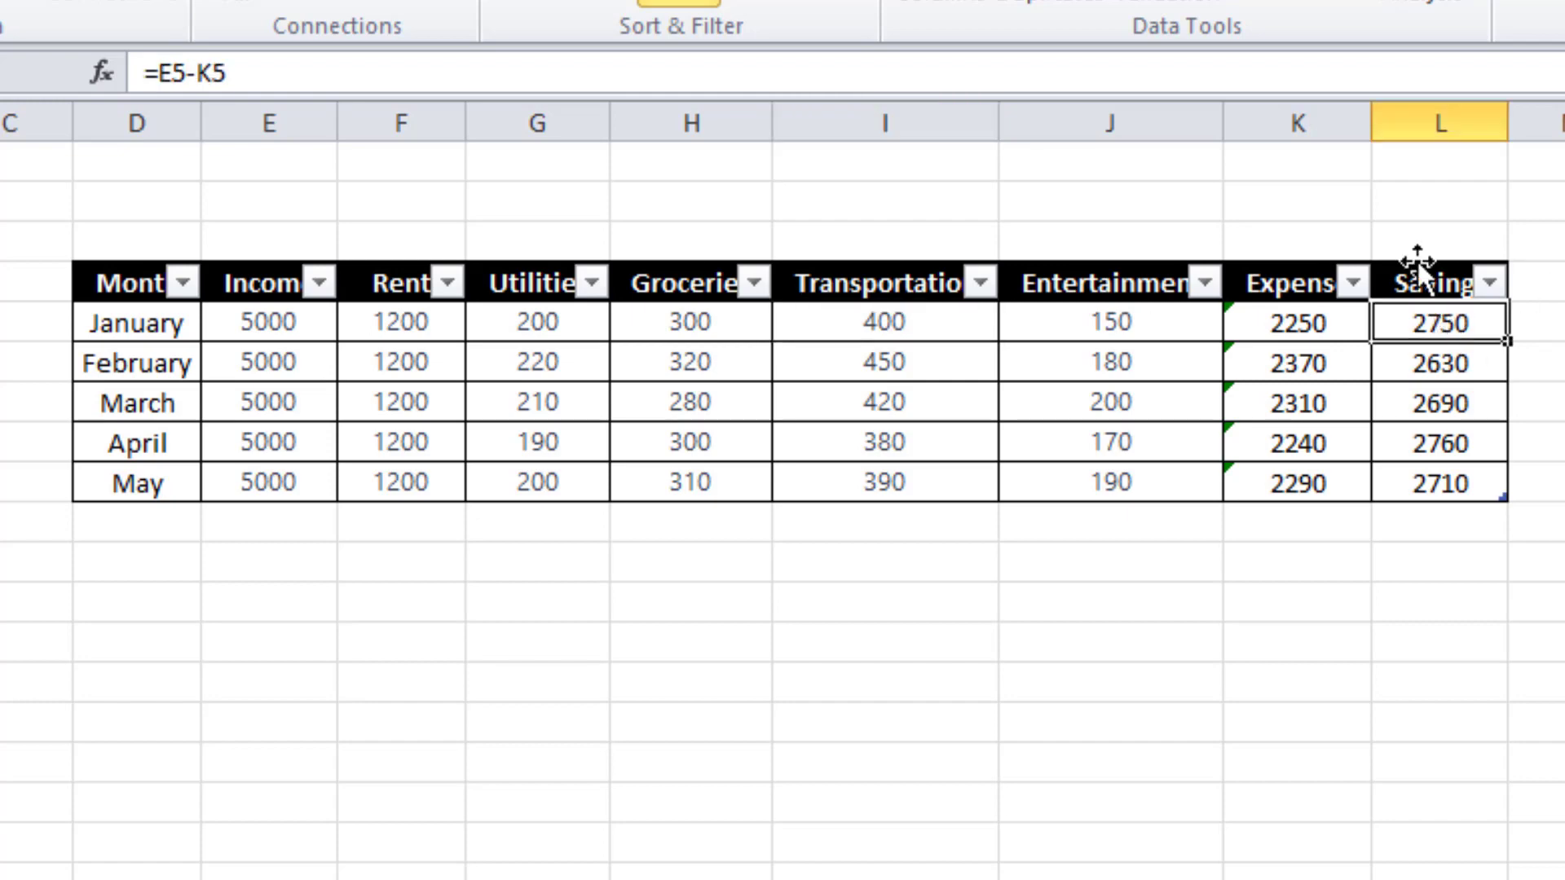
{"action": "left_click", "coordinate": [1457, 4]}
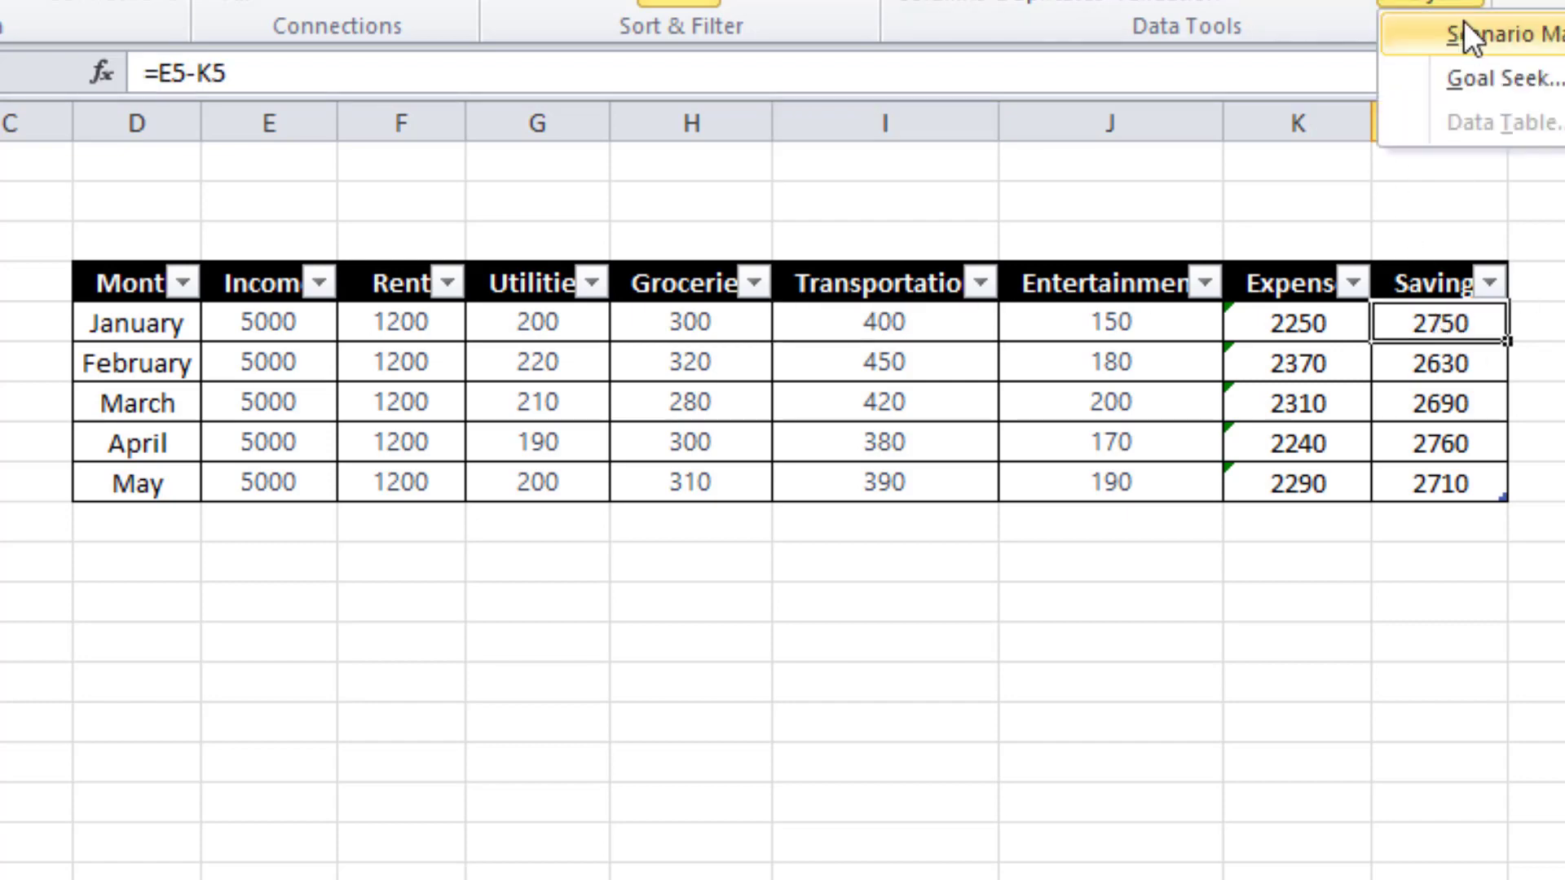
{"action": "left_click", "coordinate": [1503, 87]}
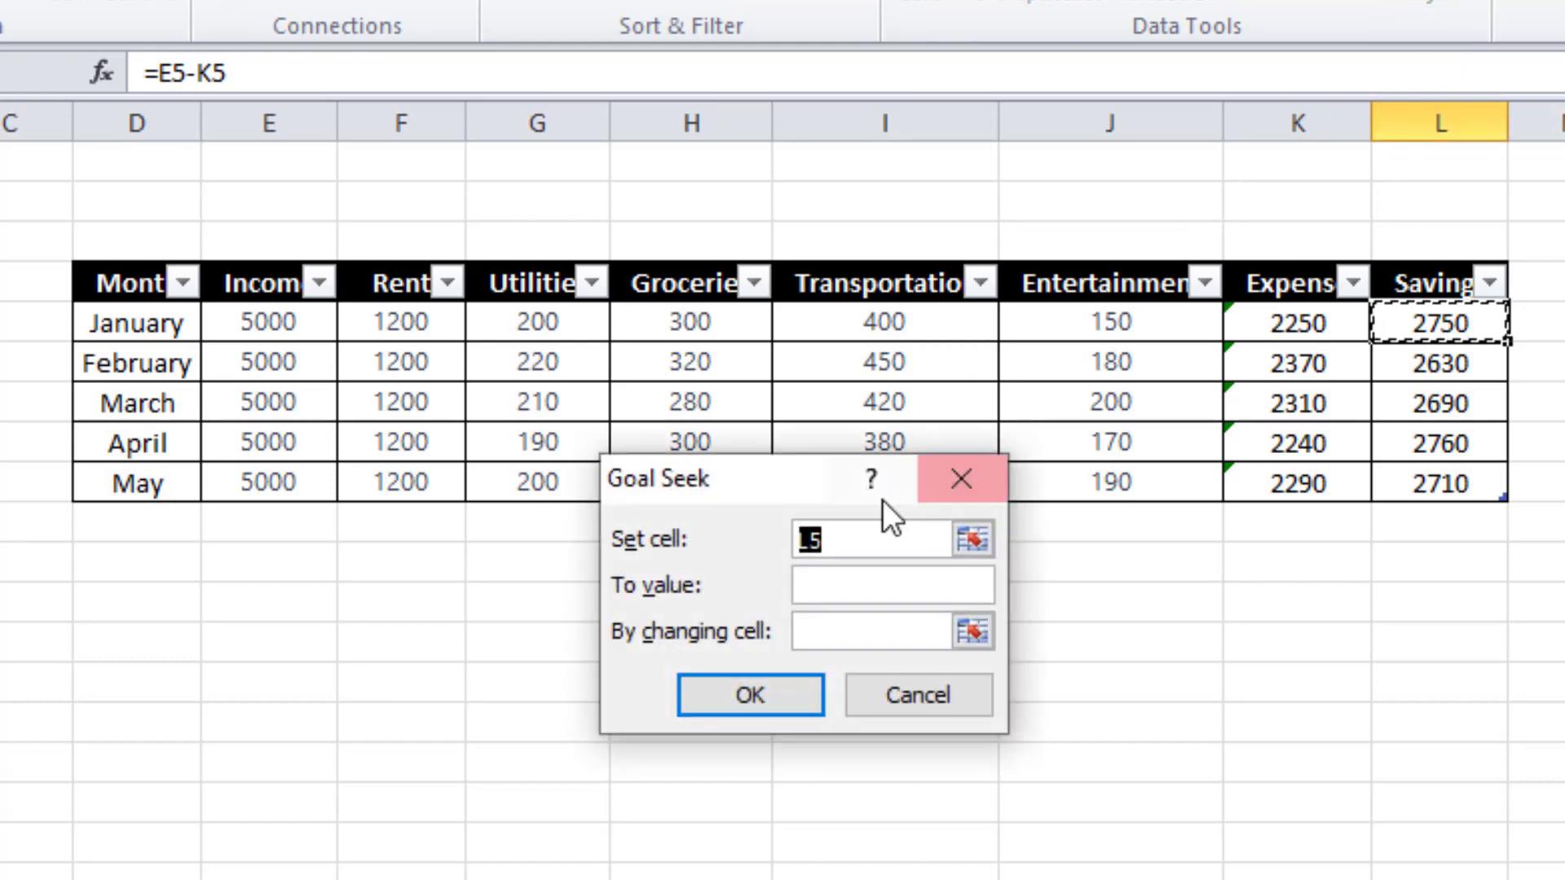
{"action": "left_click", "coordinate": [838, 586]}
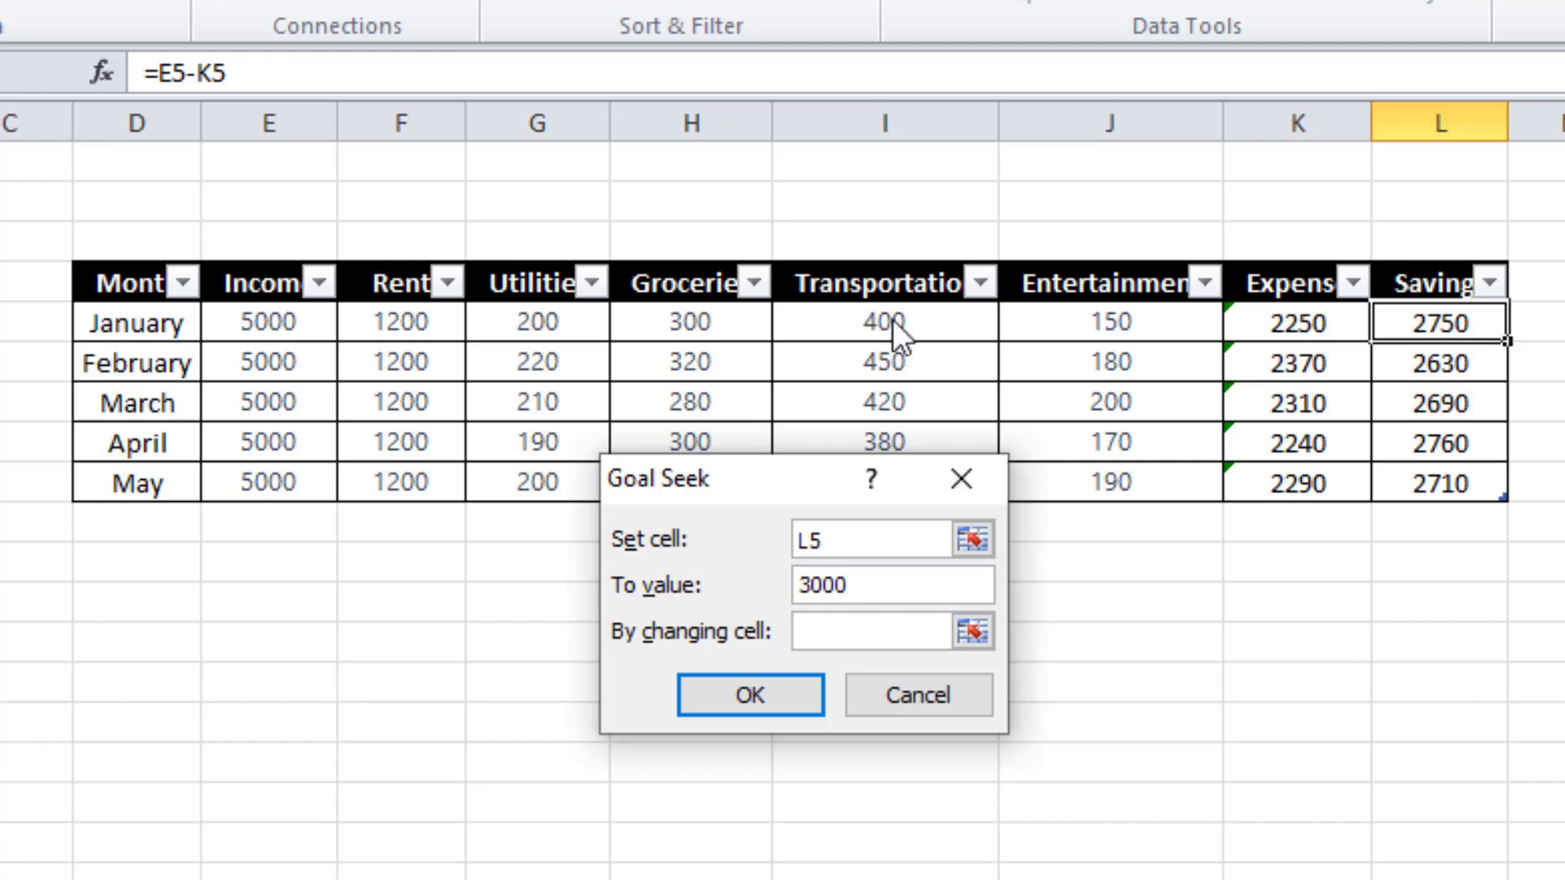
{"action": "left_click", "coordinate": [856, 629]}
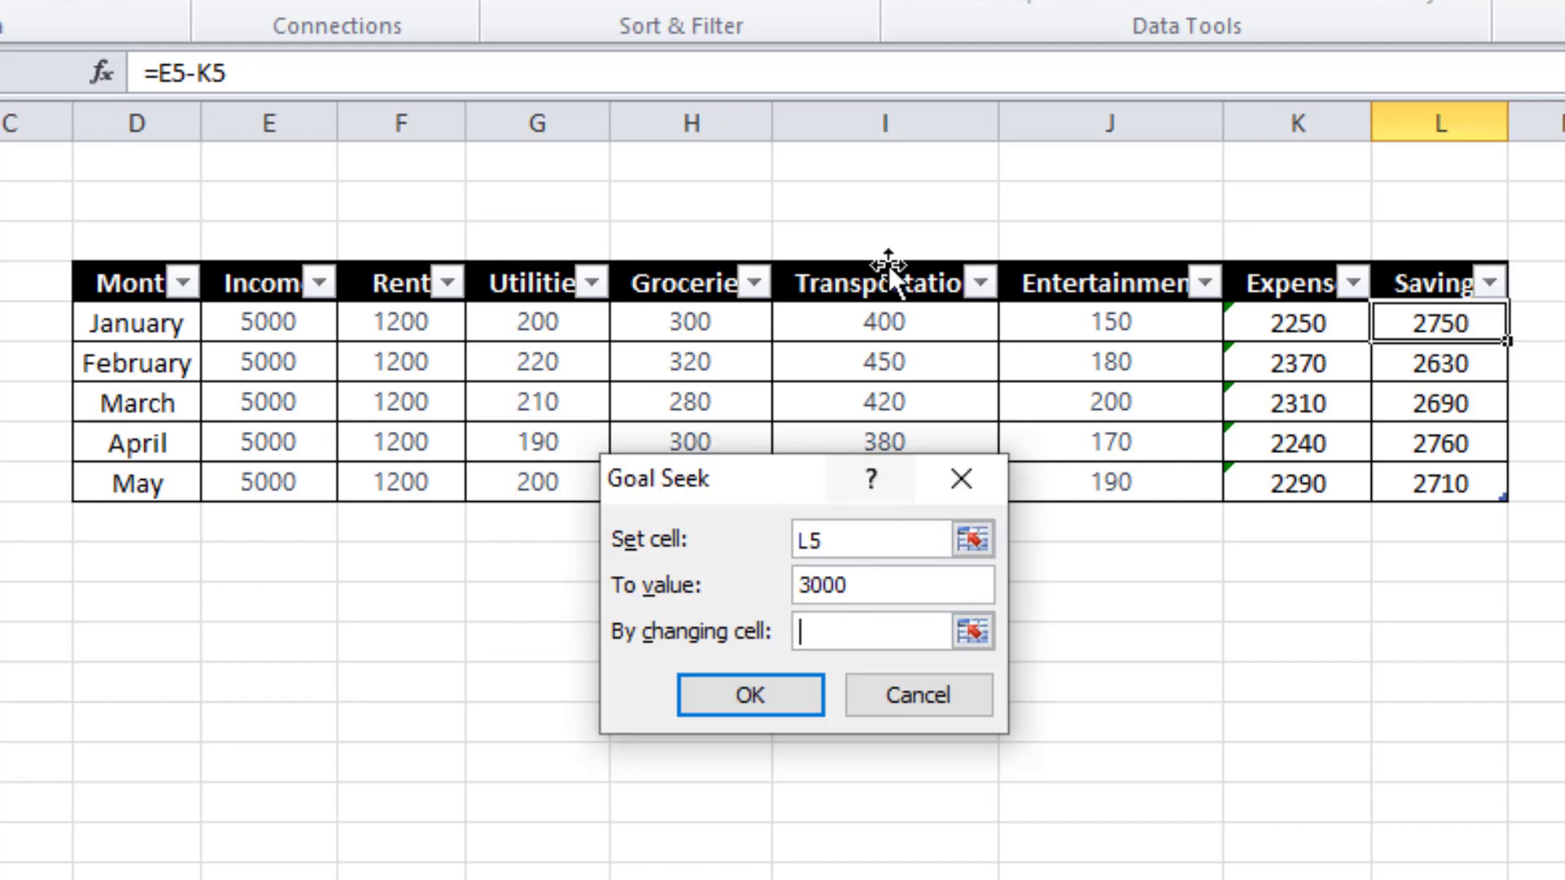
{"action": "left_click", "coordinate": [896, 326]}
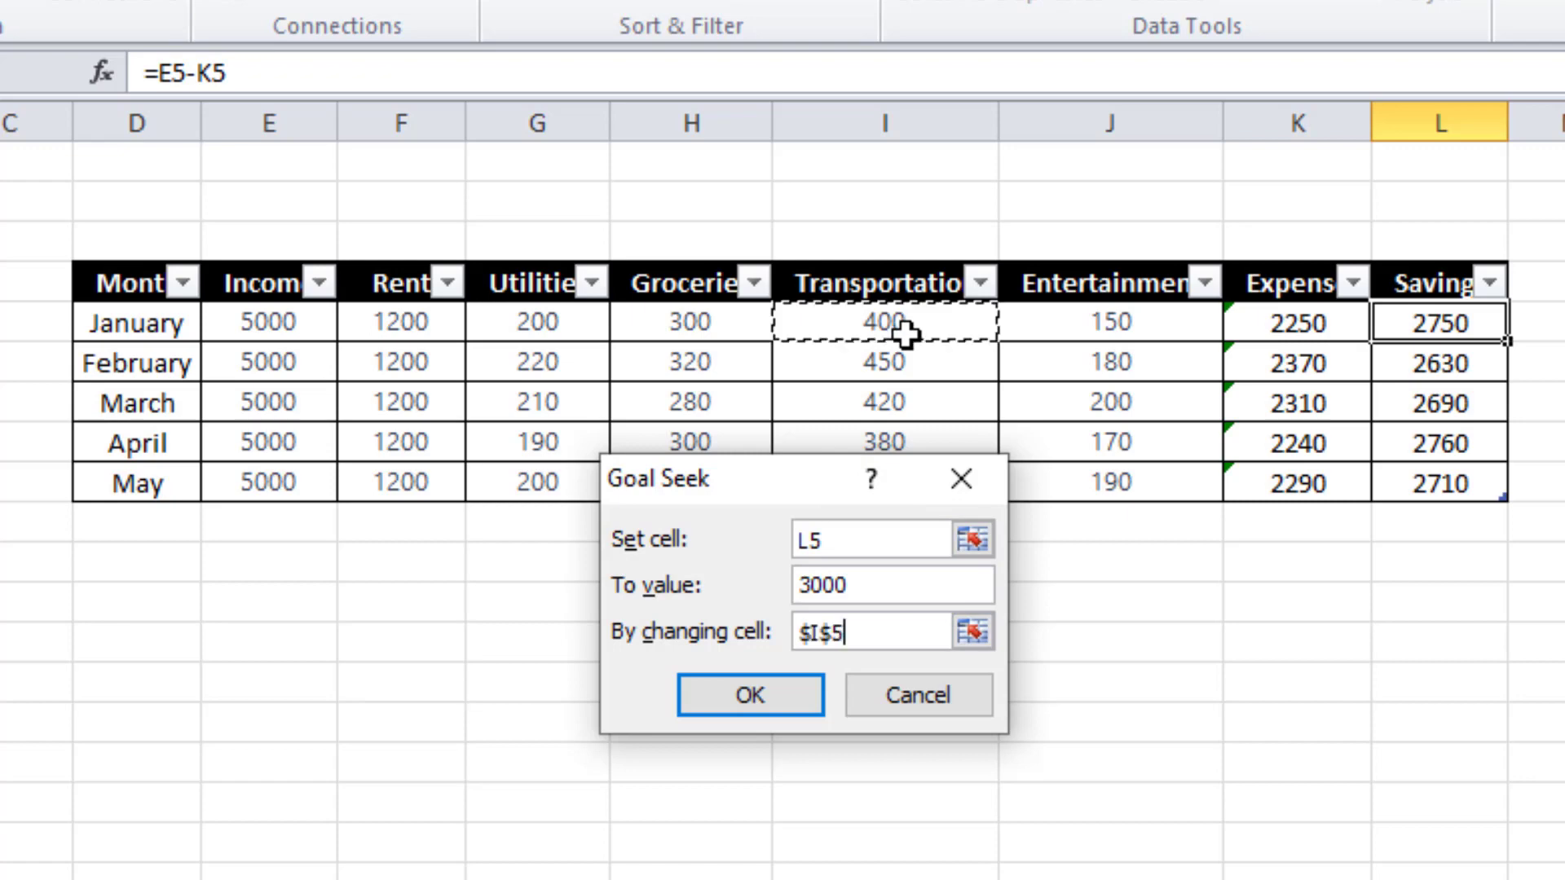
{"action": "left_click", "coordinate": [765, 696]}
{"action": "left_click", "coordinate": [730, 692]}
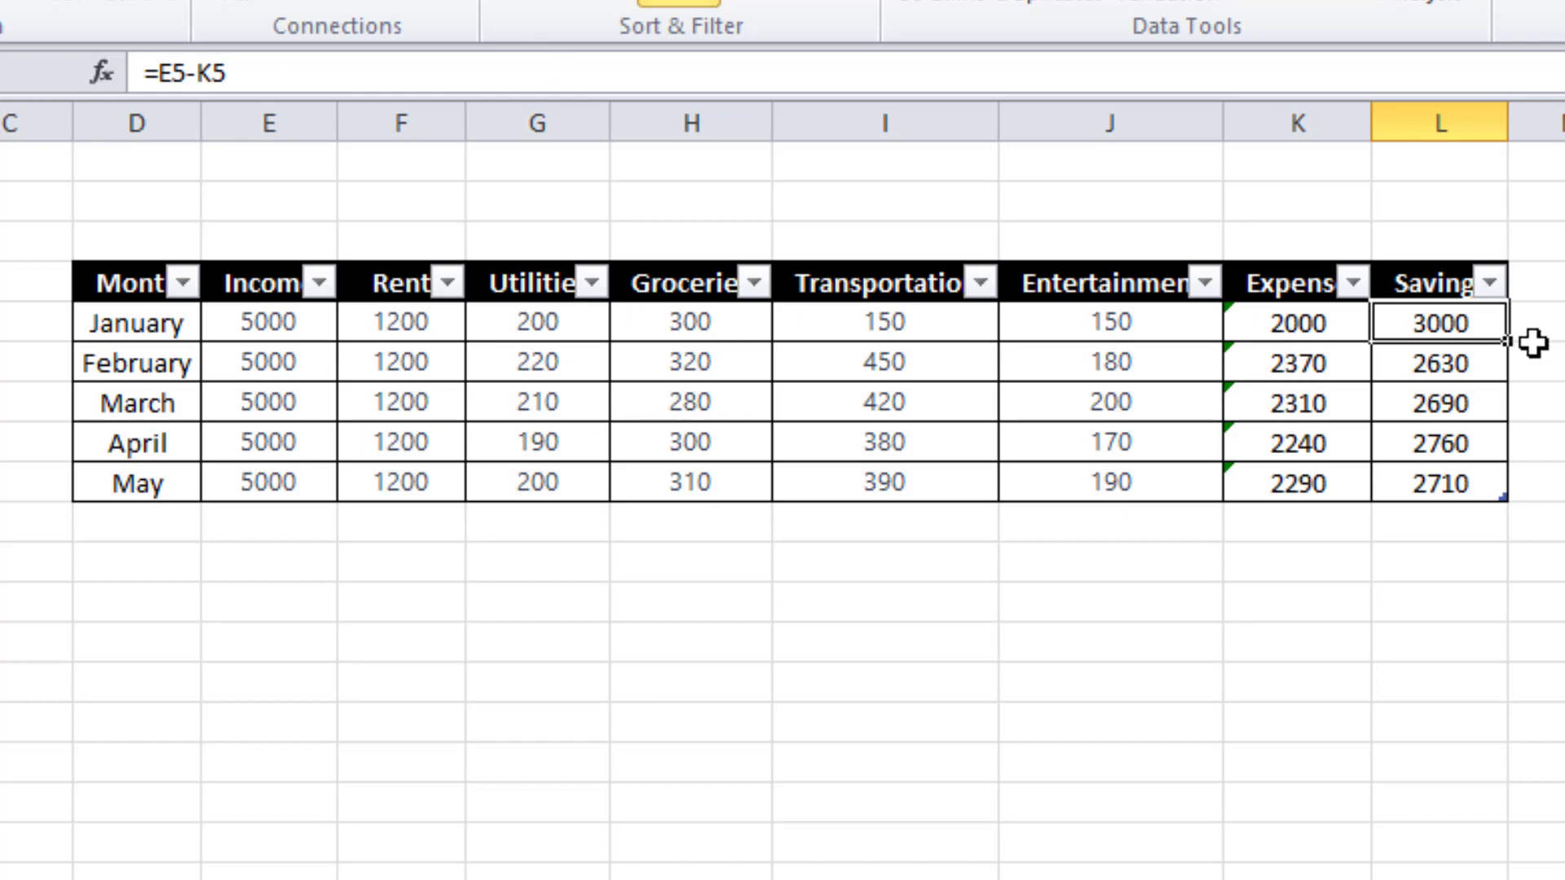
Step: Run Goal Seek to bring April's Savings in L8 to 3000 by changing April's Groceries in H8, and keep the solution
{"action": "left_click", "coordinate": [1434, 440]}
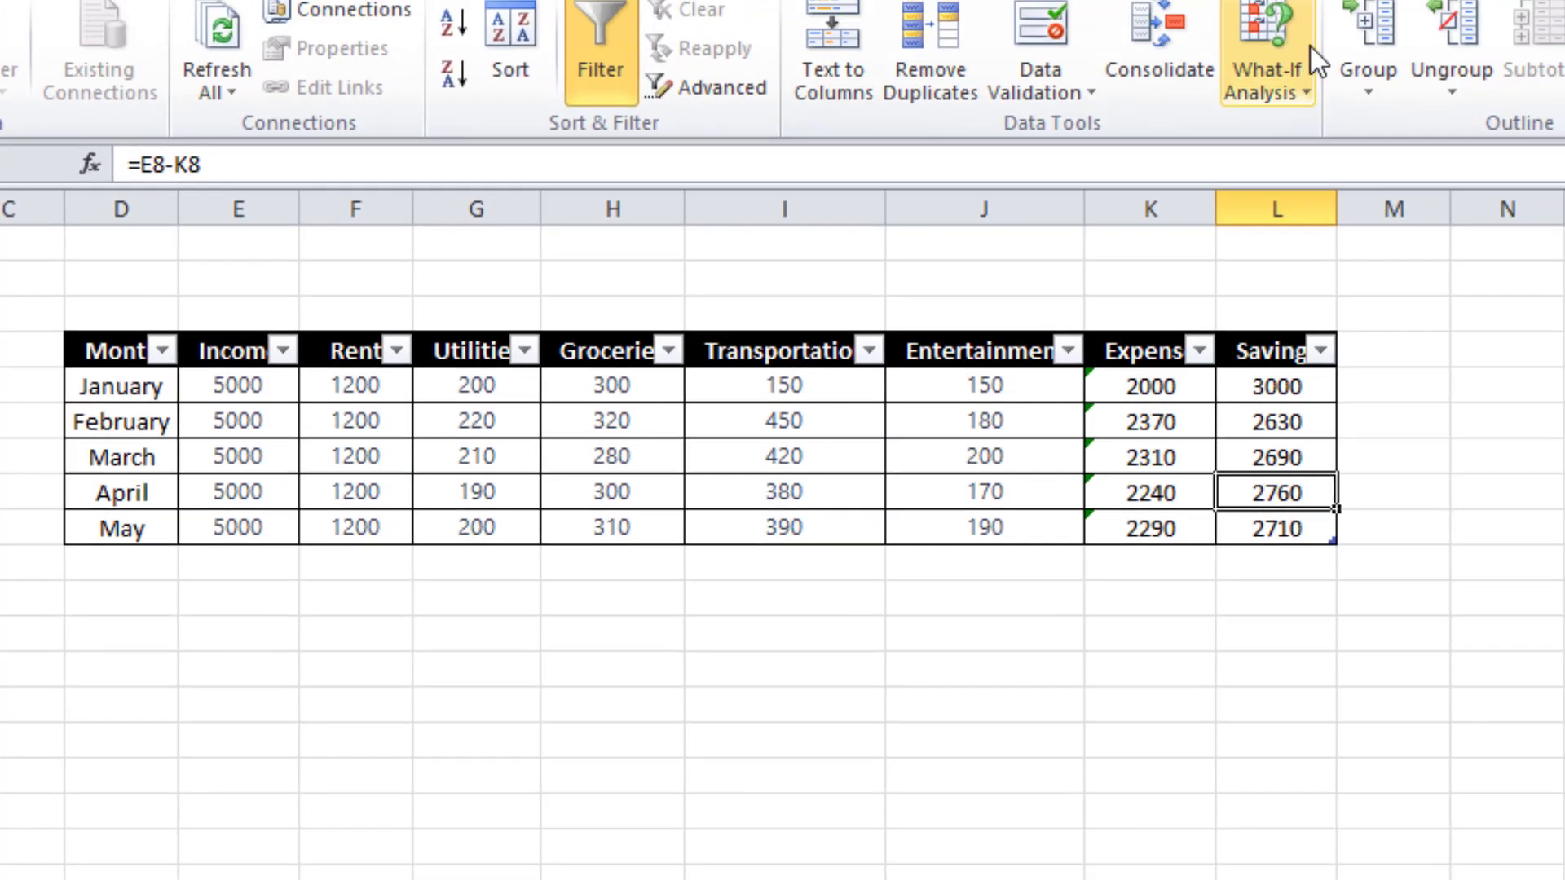
{"action": "left_click", "coordinate": [1245, 57]}
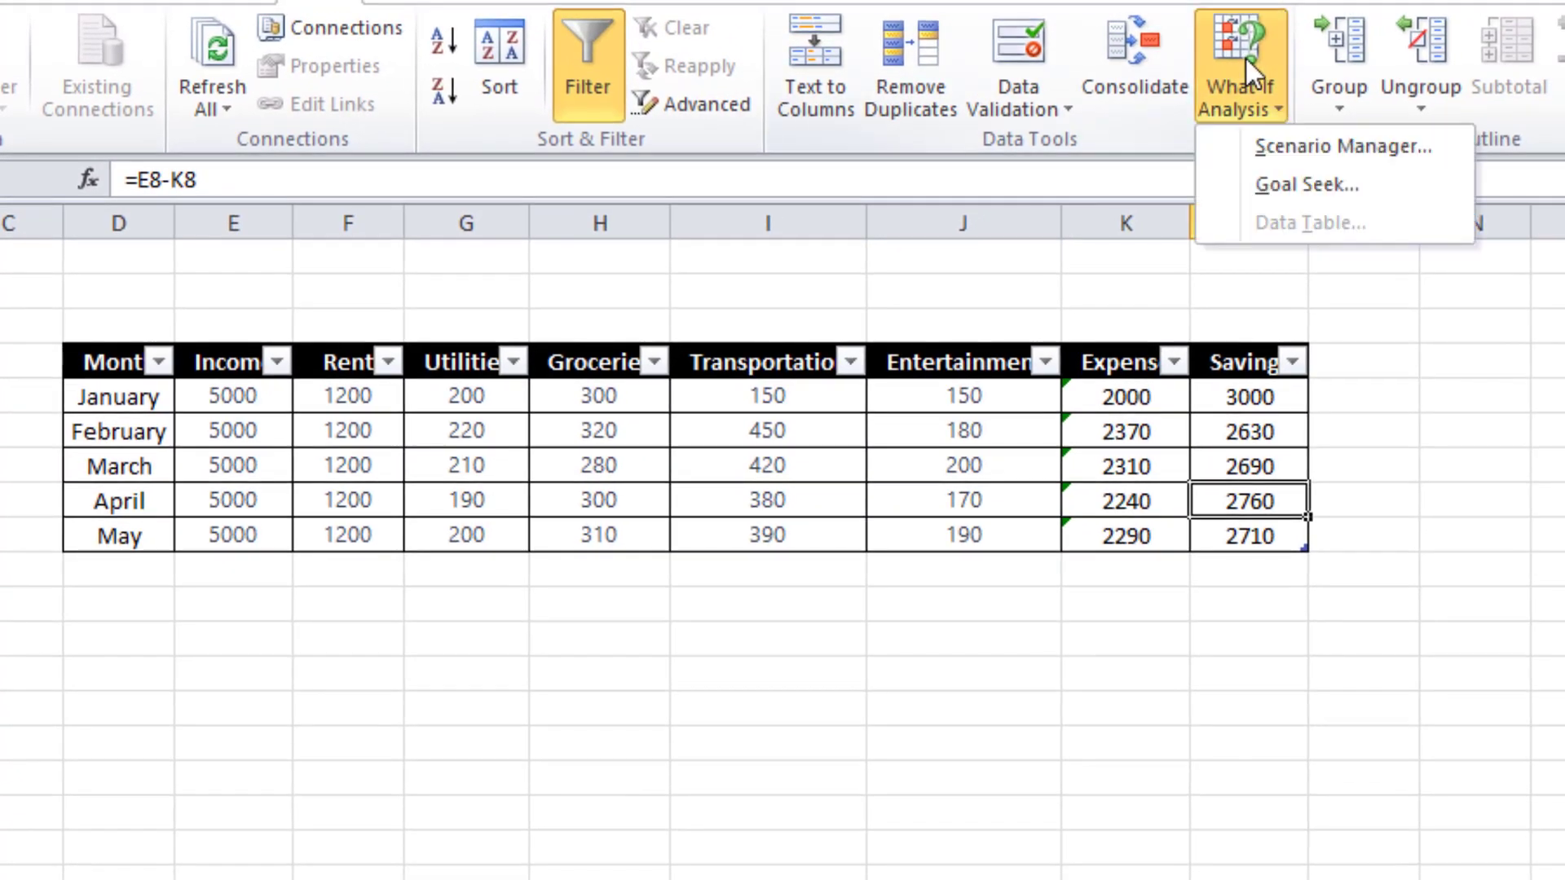
{"action": "left_click", "coordinate": [1303, 186]}
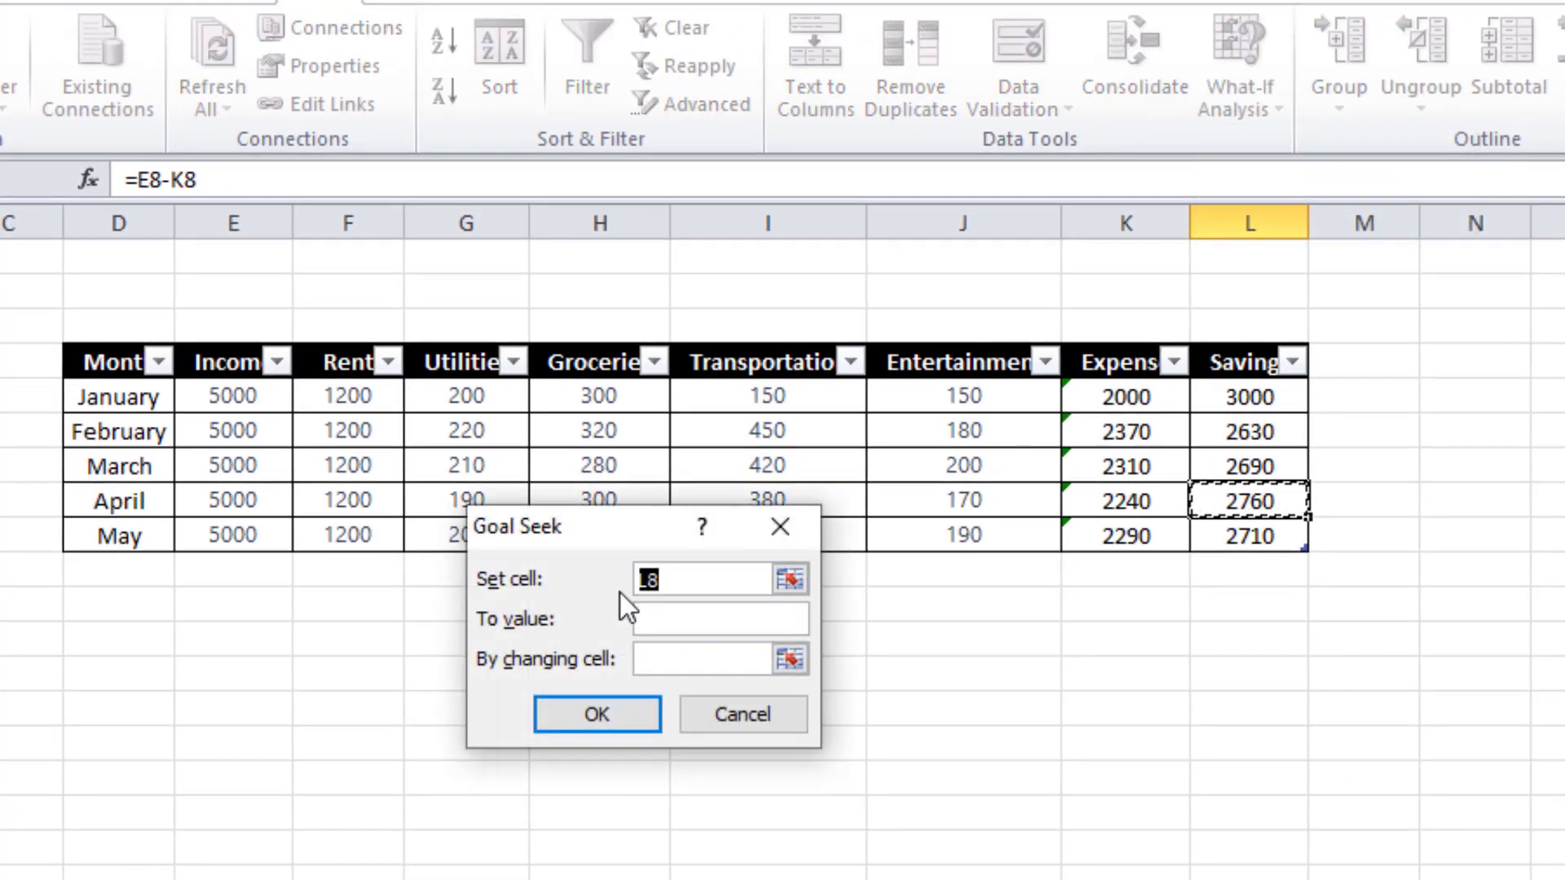
{"action": "left_click_drag", "start_coordinate": [611, 530], "coordinate": [663, 599]}
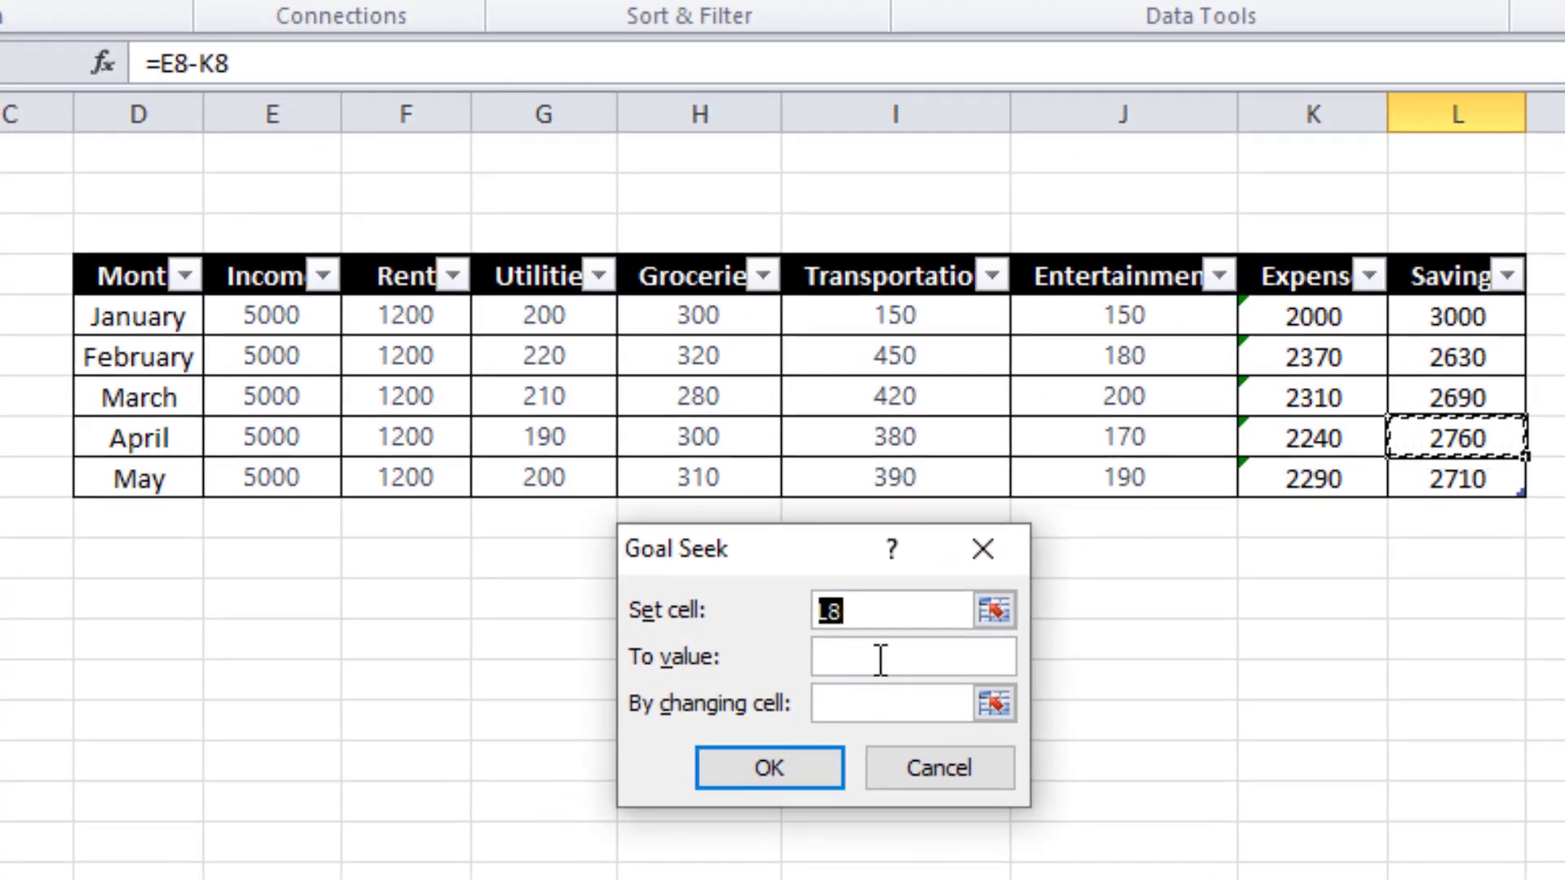
{"action": "left_click", "coordinate": [880, 658]}
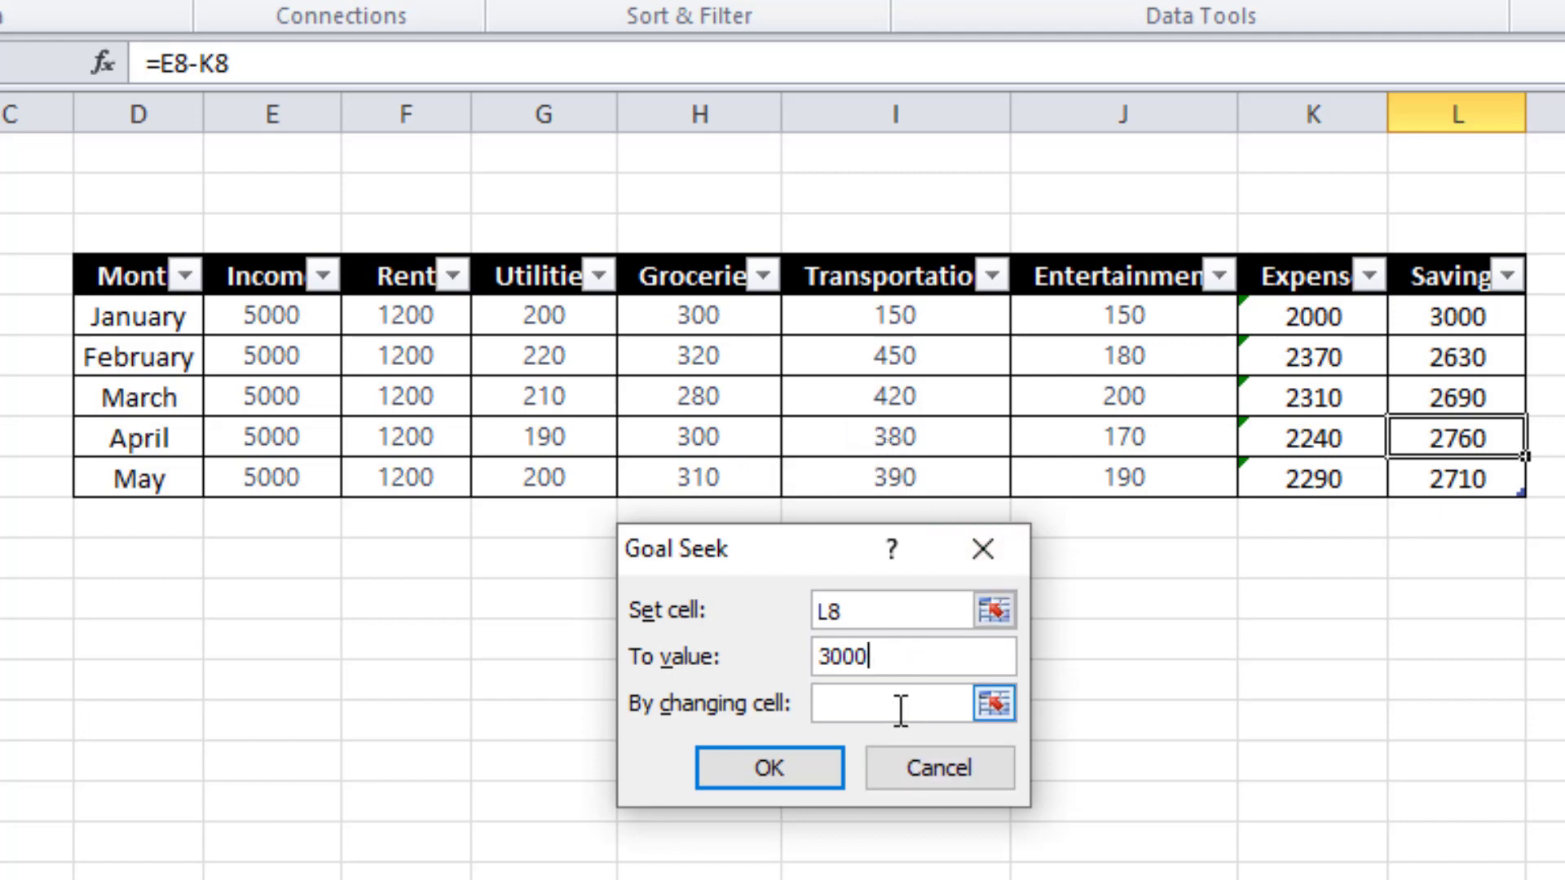
{"action": "left_click", "coordinate": [695, 444]}
{"action": "left_click", "coordinate": [805, 768]}
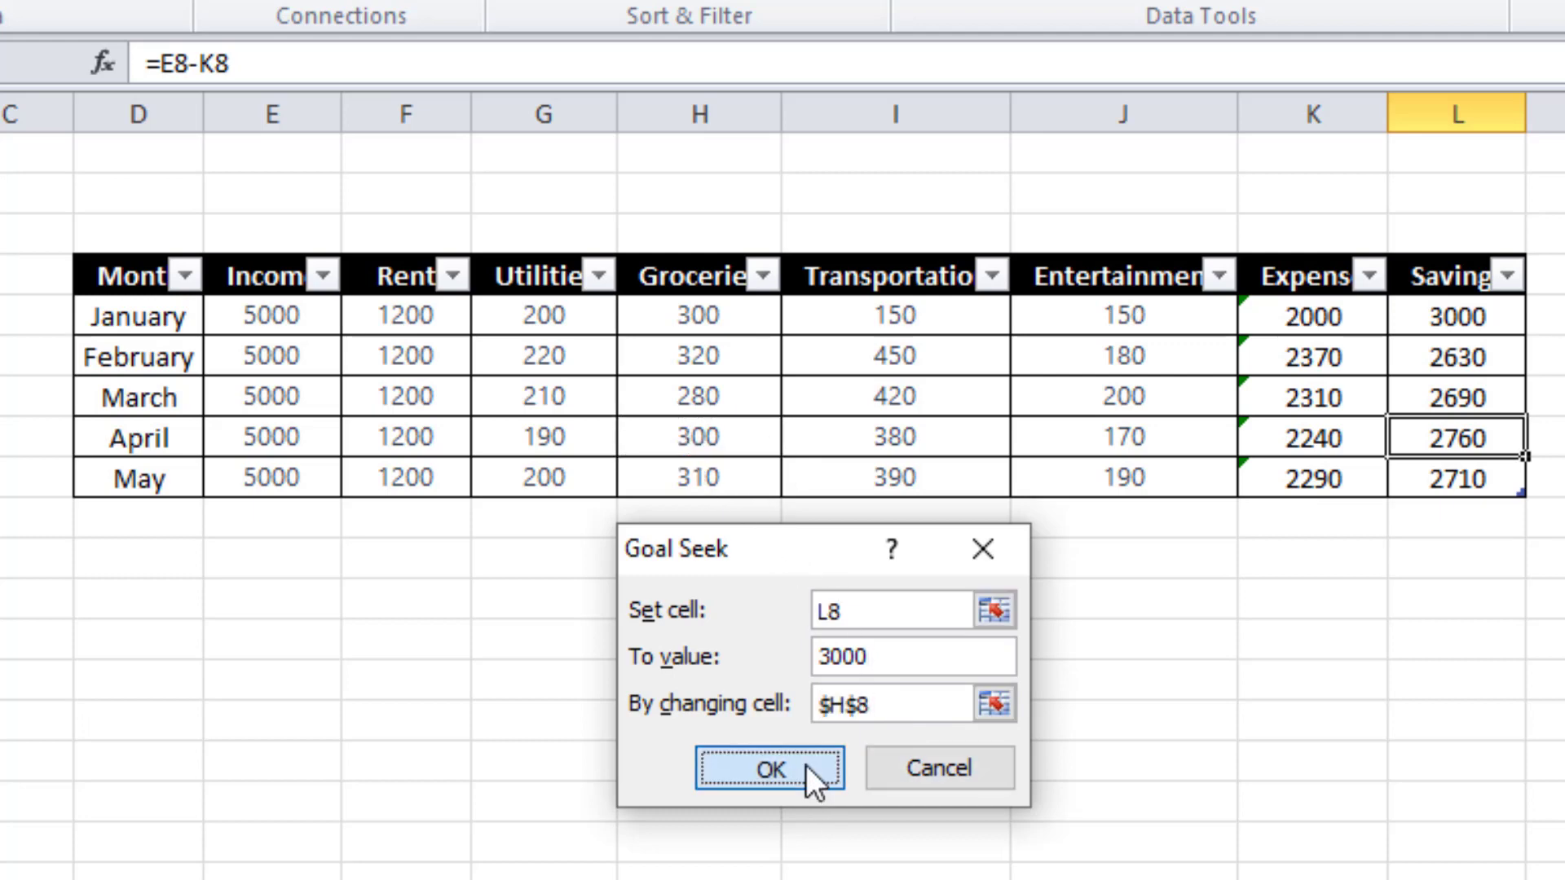
{"action": "left_click", "coordinate": [790, 750]}
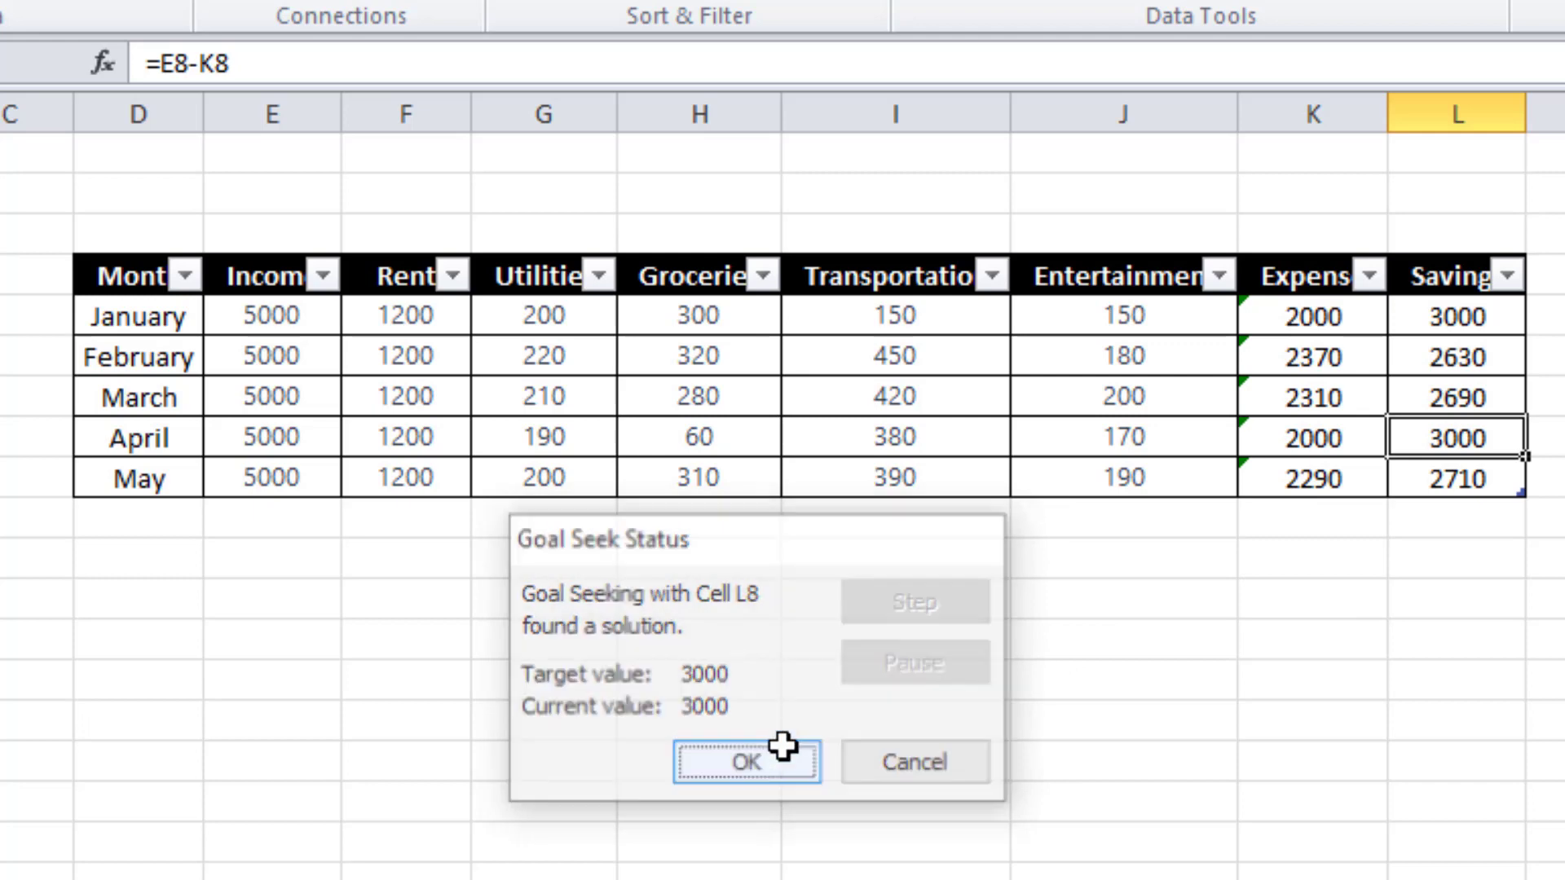
{"action": "left_click", "coordinate": [728, 441]}
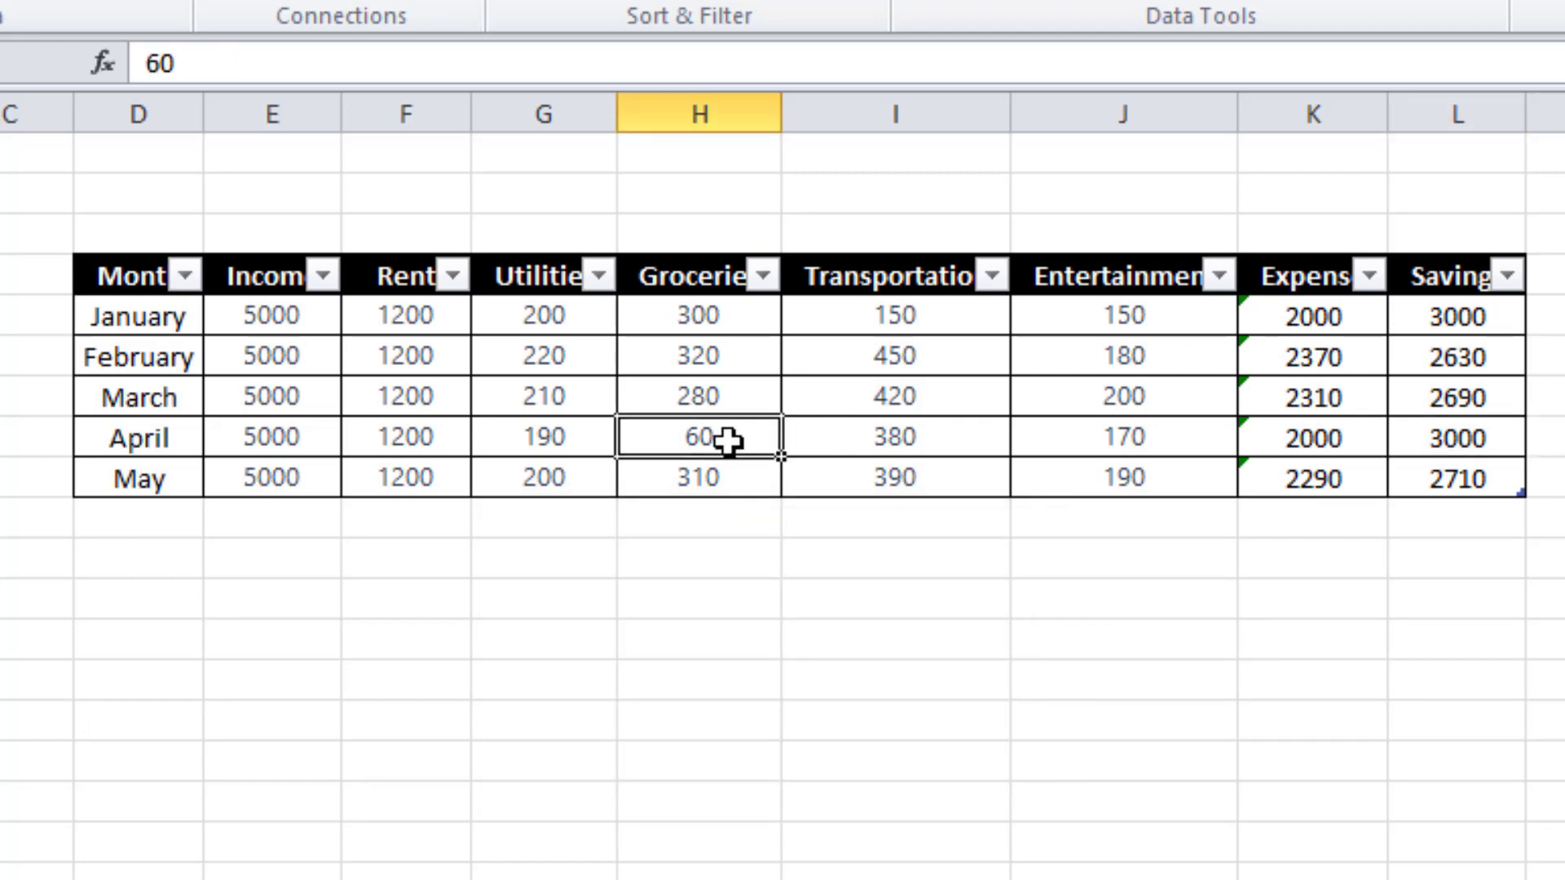
{"action": "left_click", "coordinate": [1472, 436]}
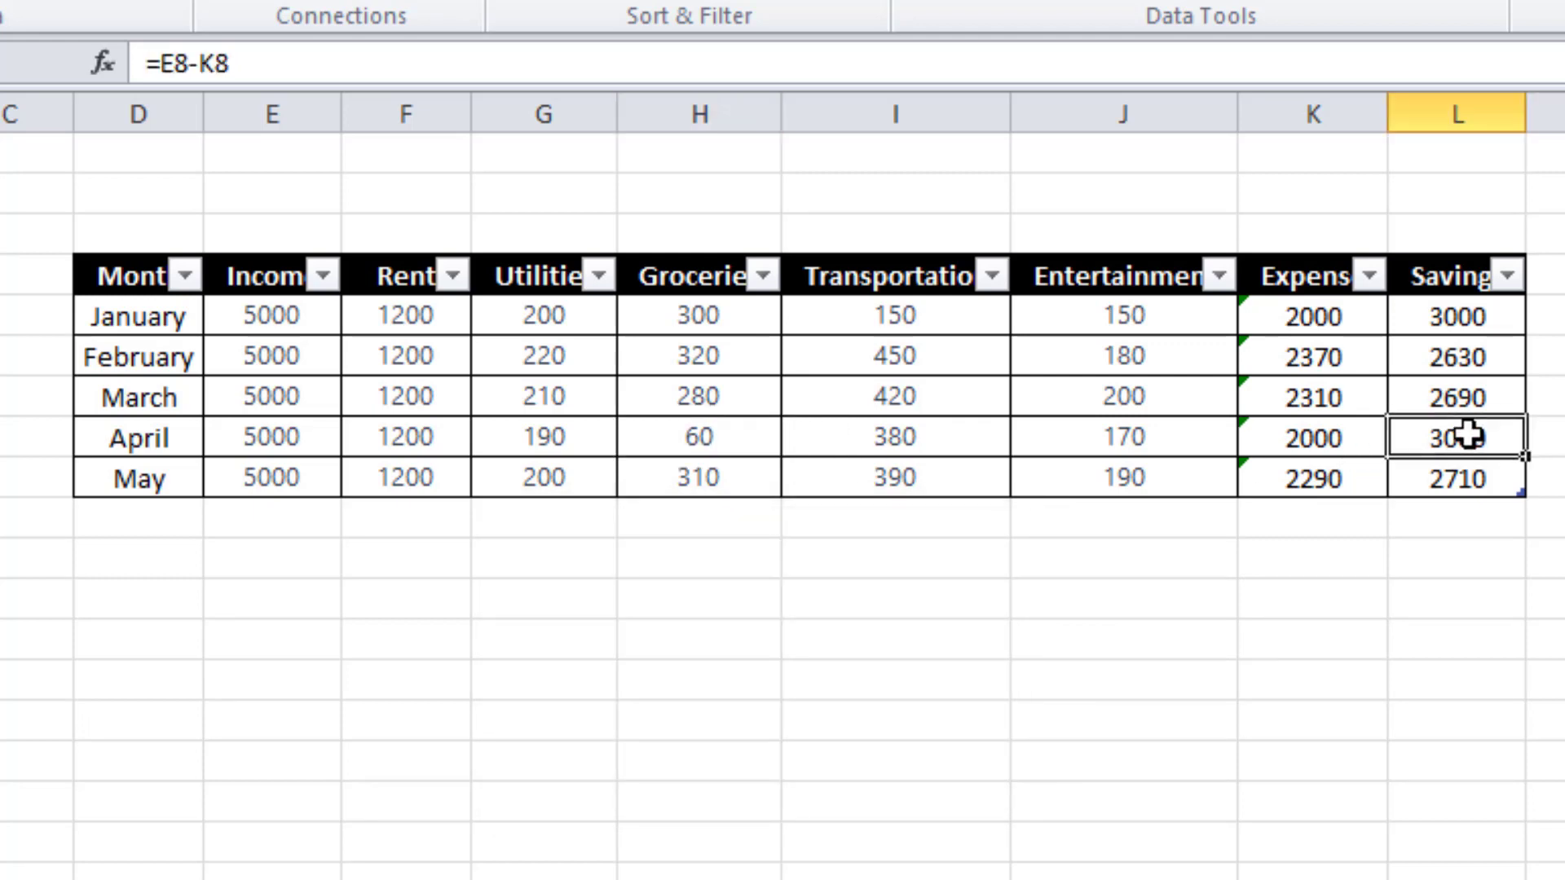
{"action": "left_click", "coordinate": [1474, 764]}
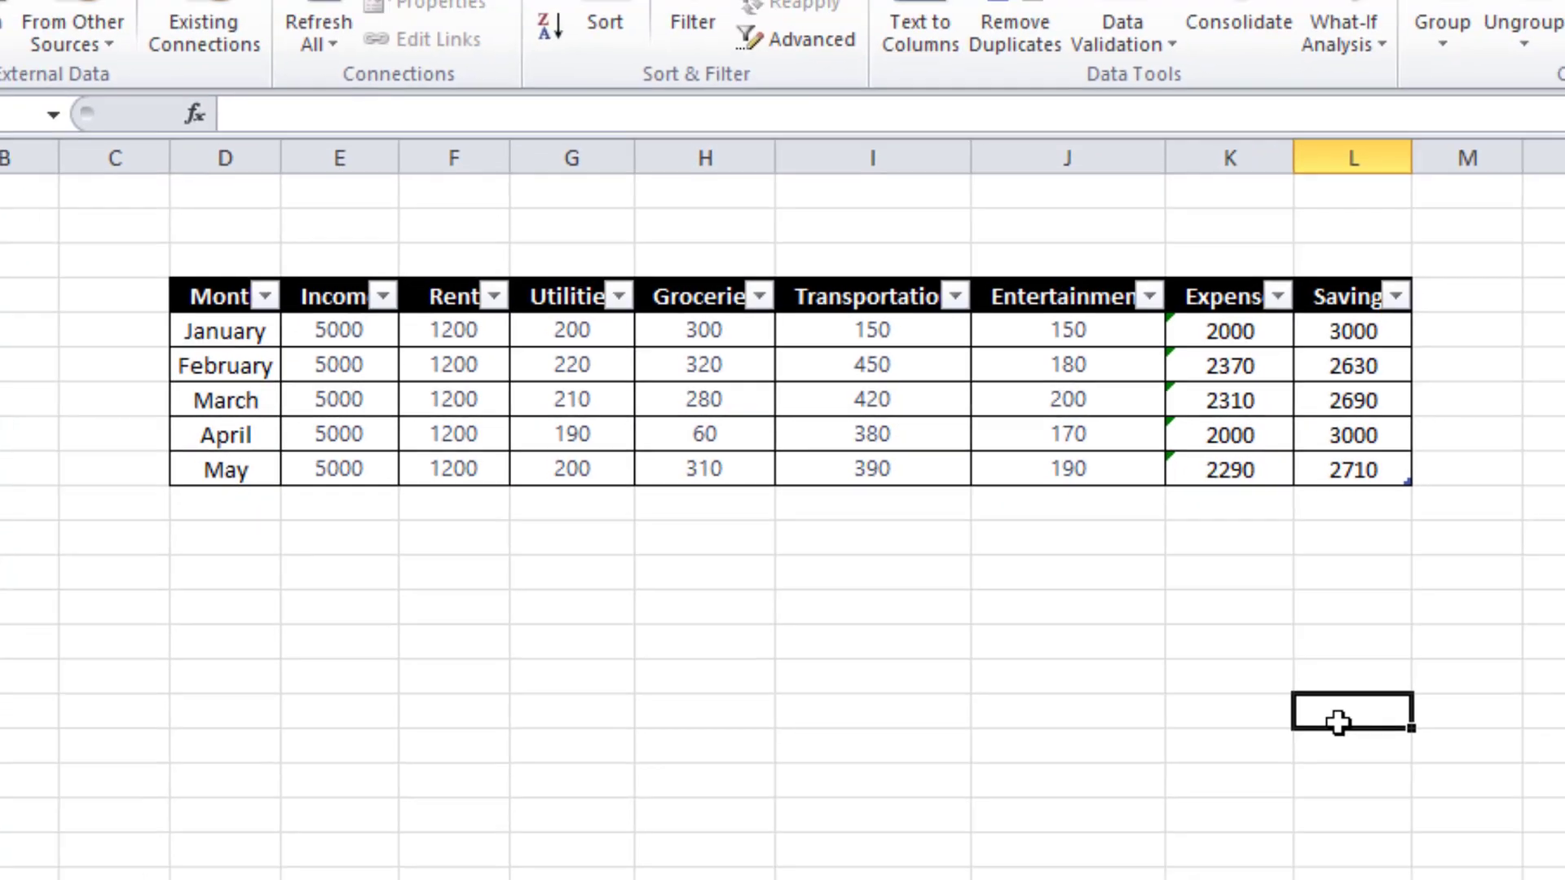